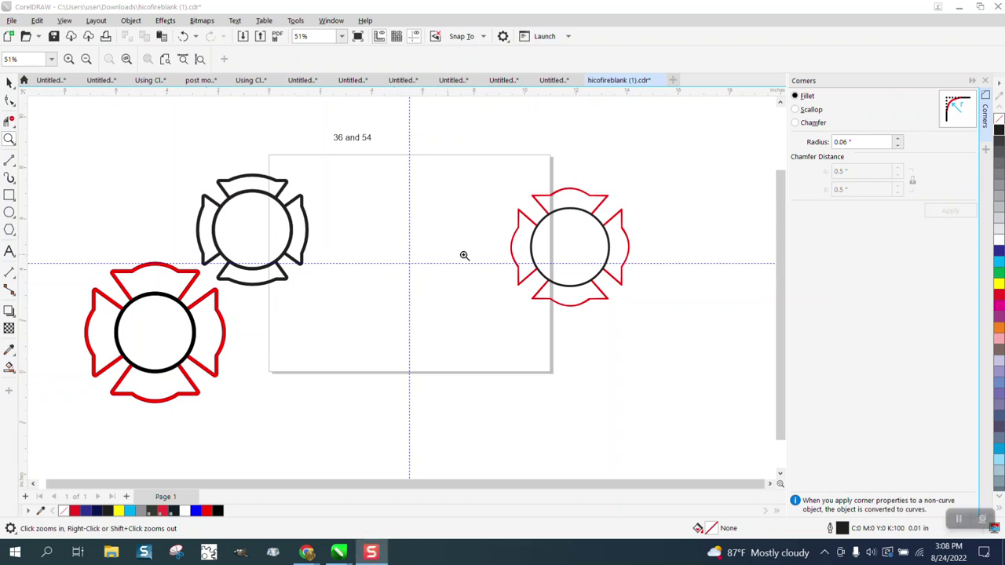
Copy the red emblem's circle with Smart Fill, centre it on the page and remove its fill
drag(507, 186, 716, 330)
right_click(589, 332)
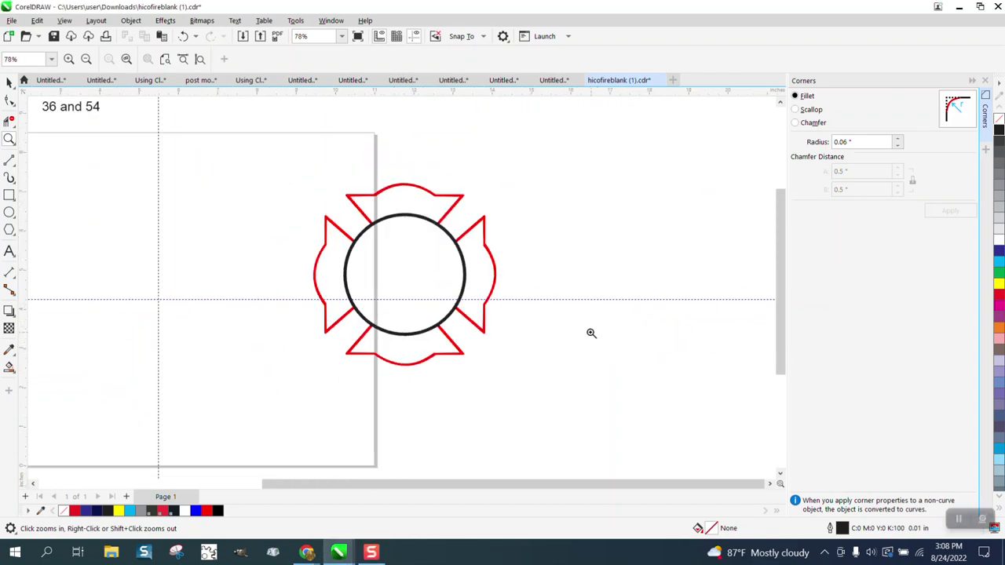
right_click(585, 332)
right_click(583, 332)
drag(161, 254, 464, 446)
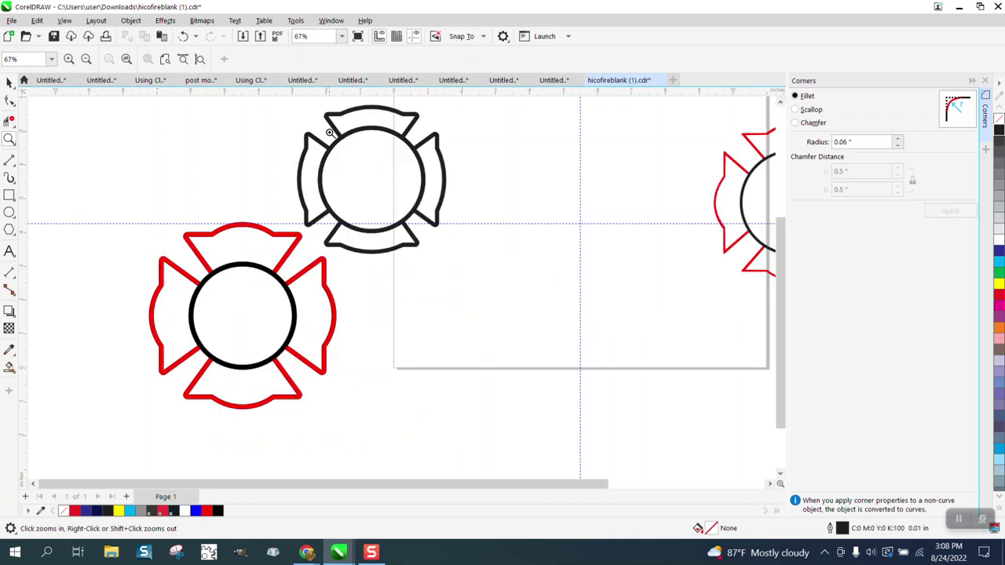
scroll(338, 179, down, 1)
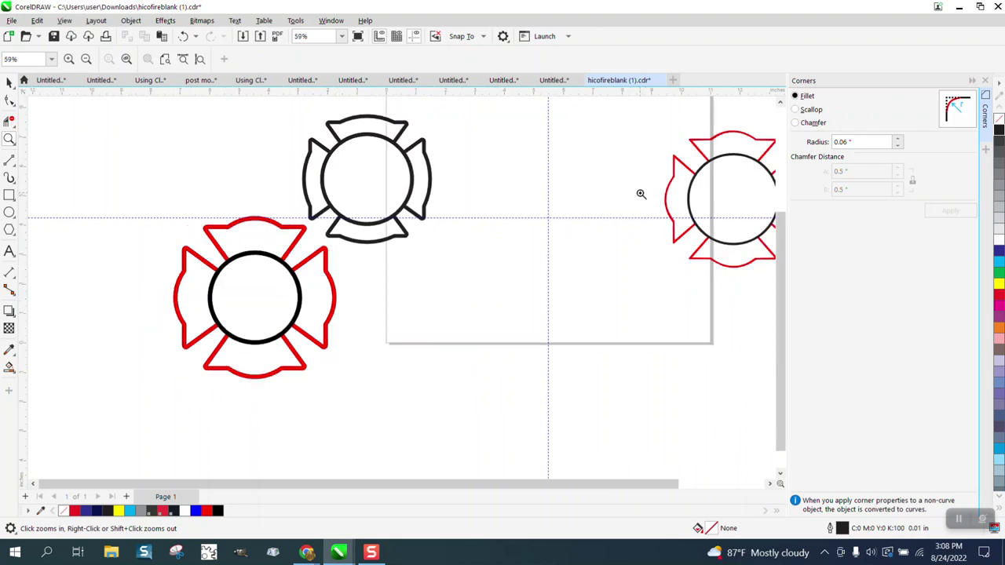
scroll(641, 193, down, 1)
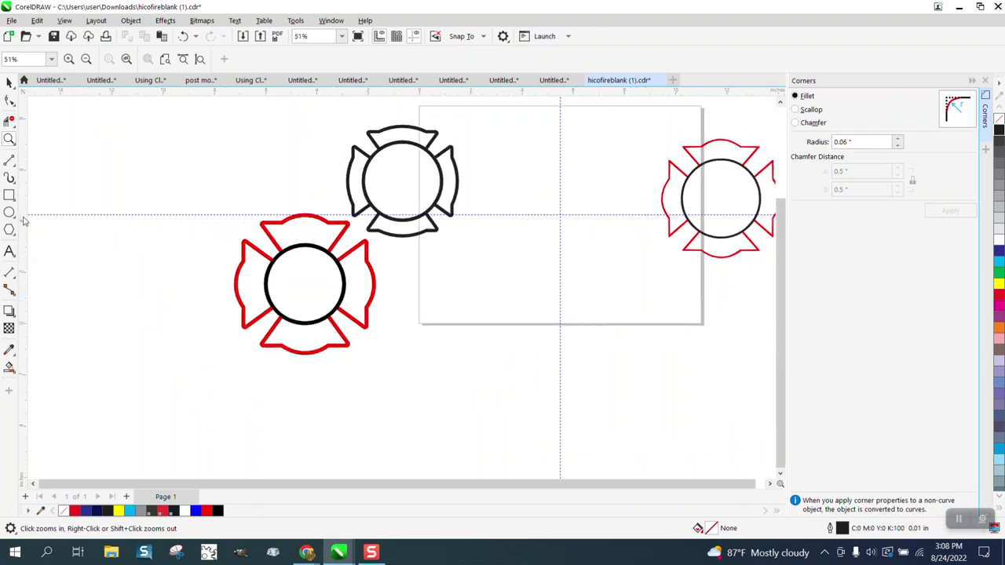
click(9, 367)
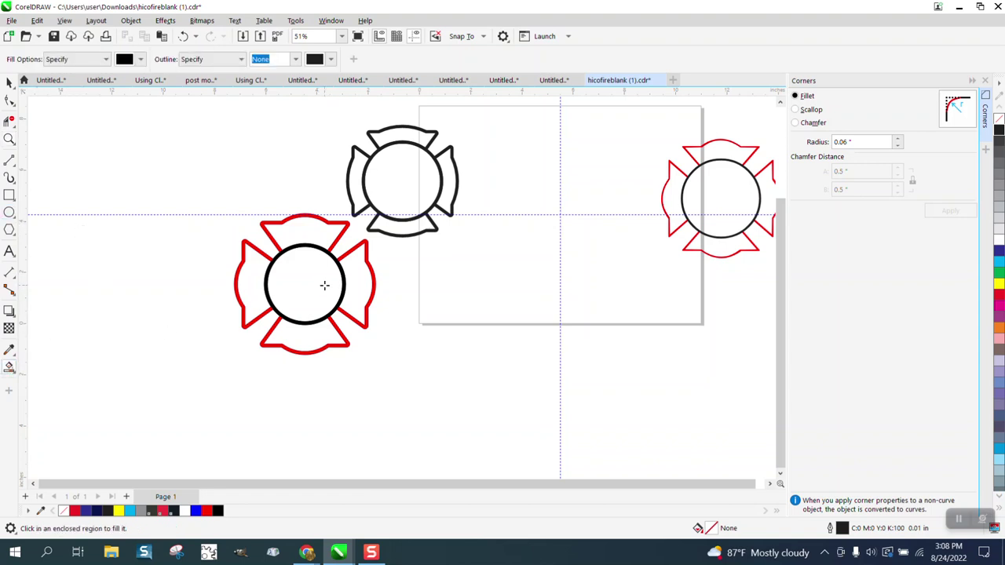
click(317, 289)
key(p)
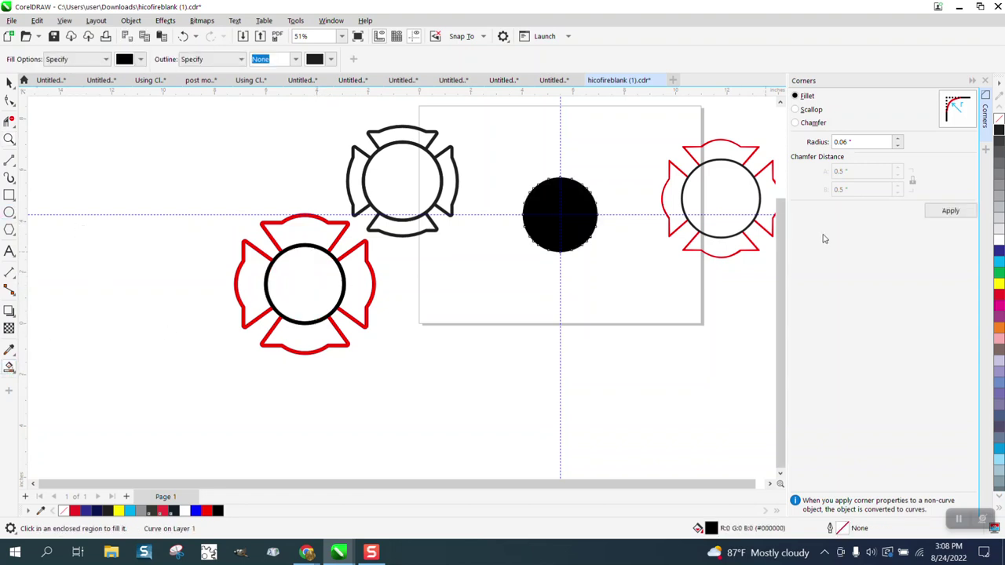
click(999, 119)
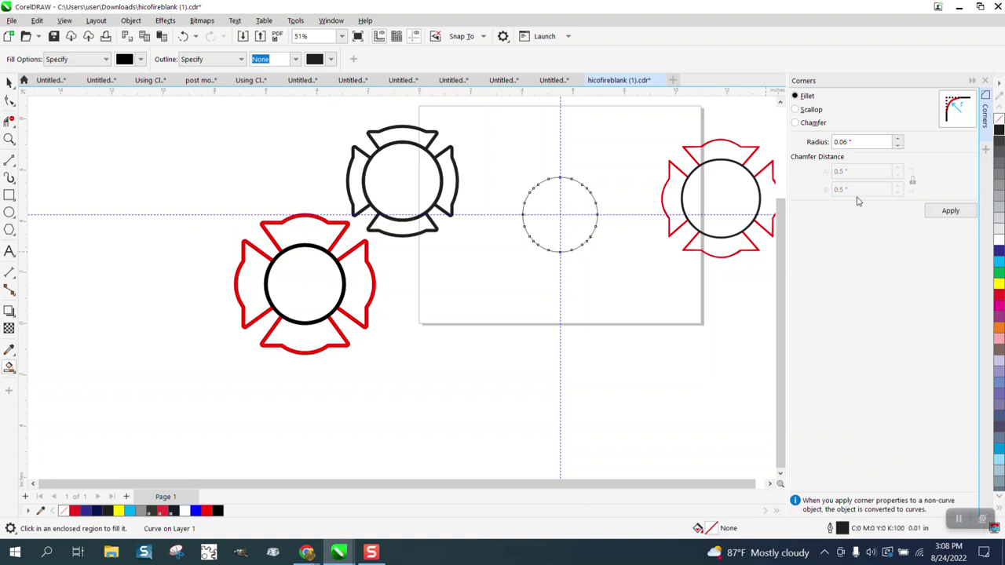
Draw a centred vertical line through the circle and rotate copies to 36° and 54°
click(9, 139)
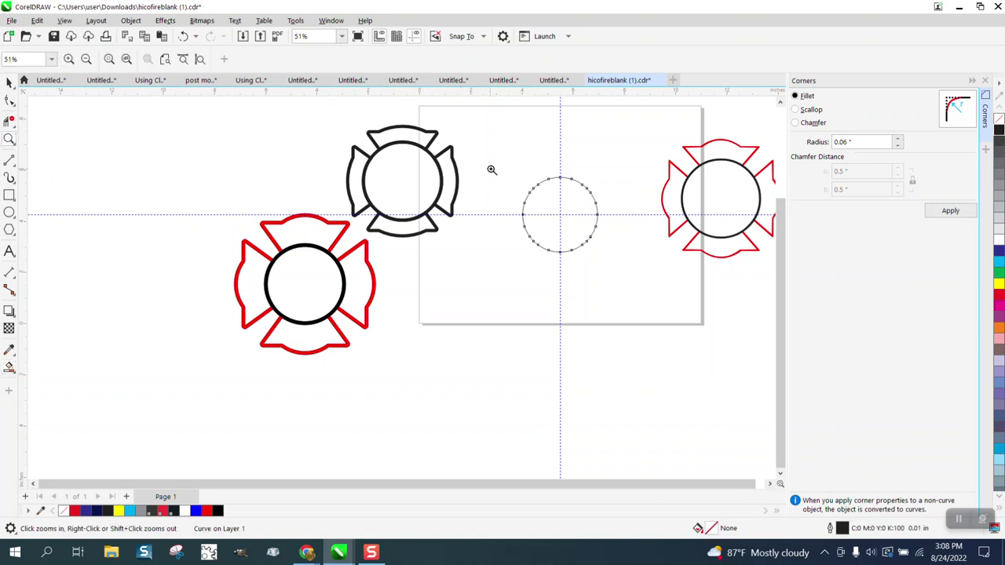
scroll(508, 272, down, 1)
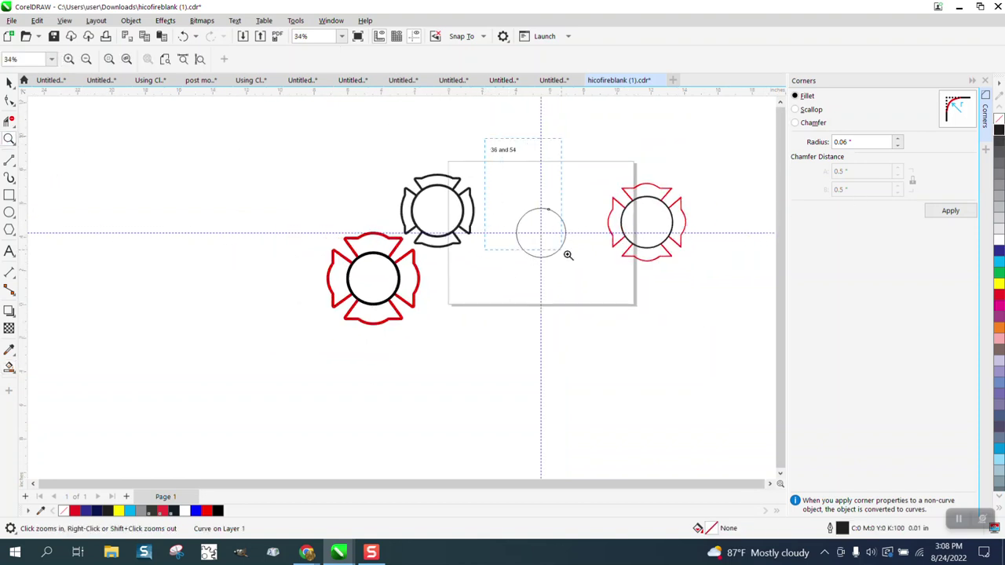
scroll(652, 312, up, 2)
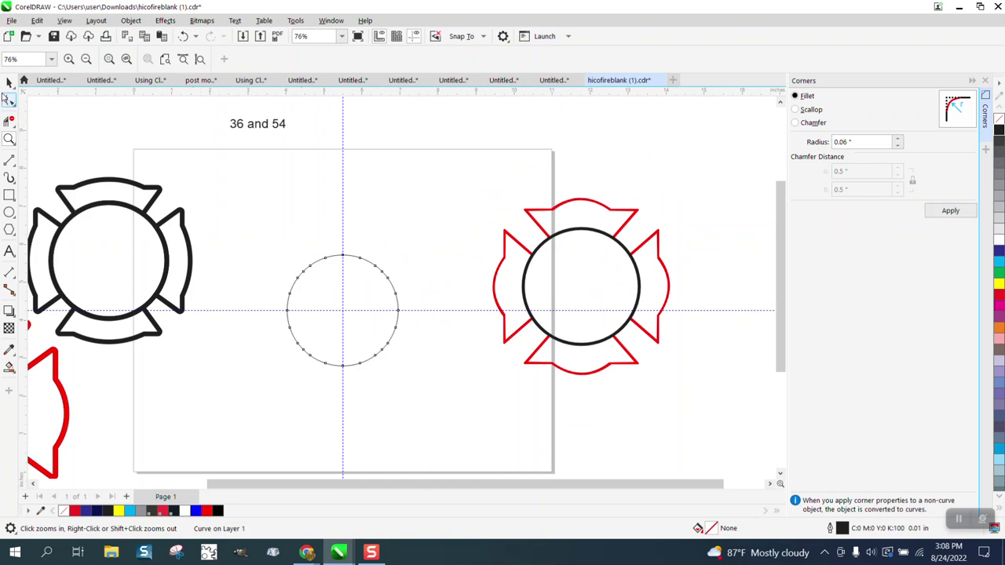
click(9, 82)
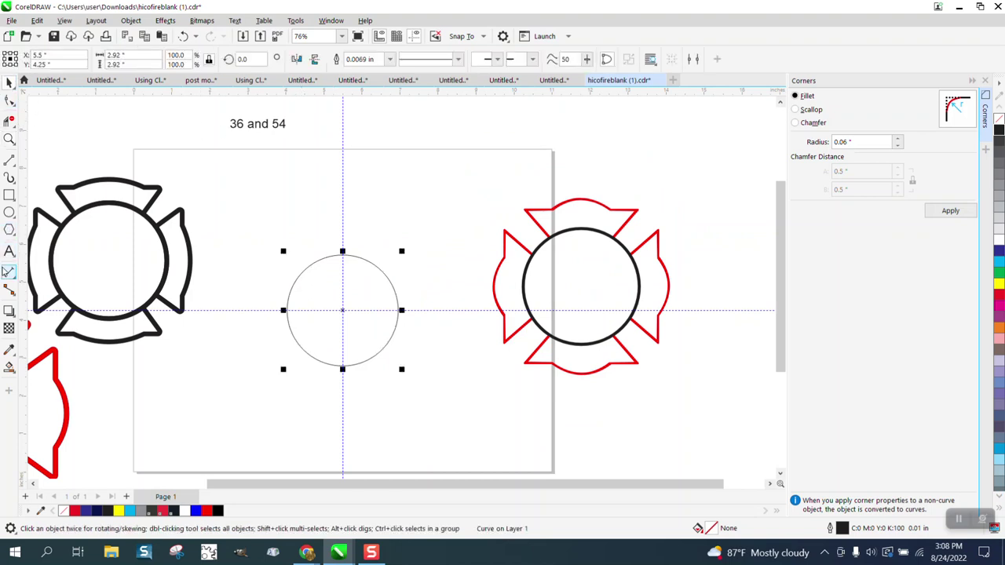
click(9, 159)
drag(255, 155, 255, 425)
key(p)
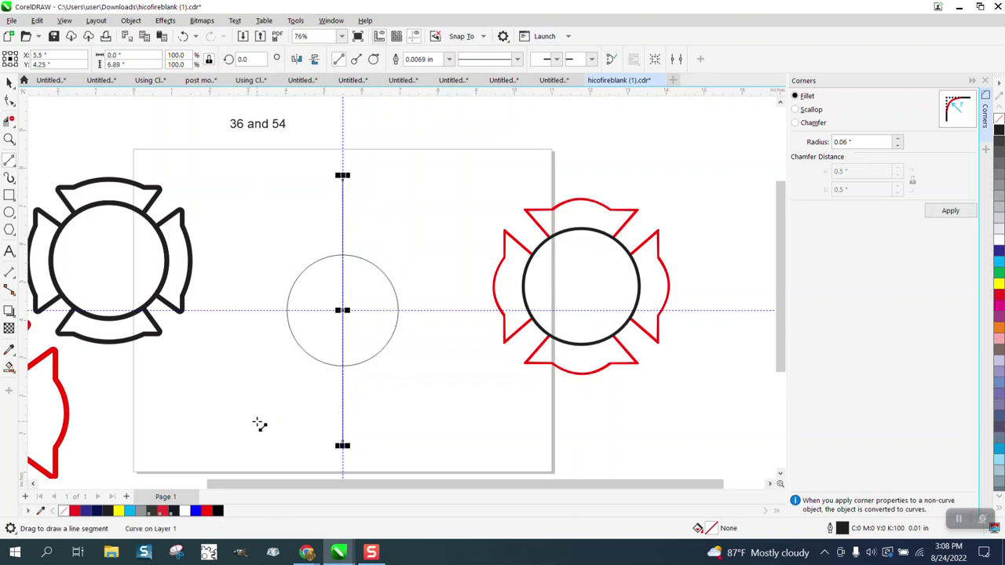
click(244, 59)
text(36)
key(Return)
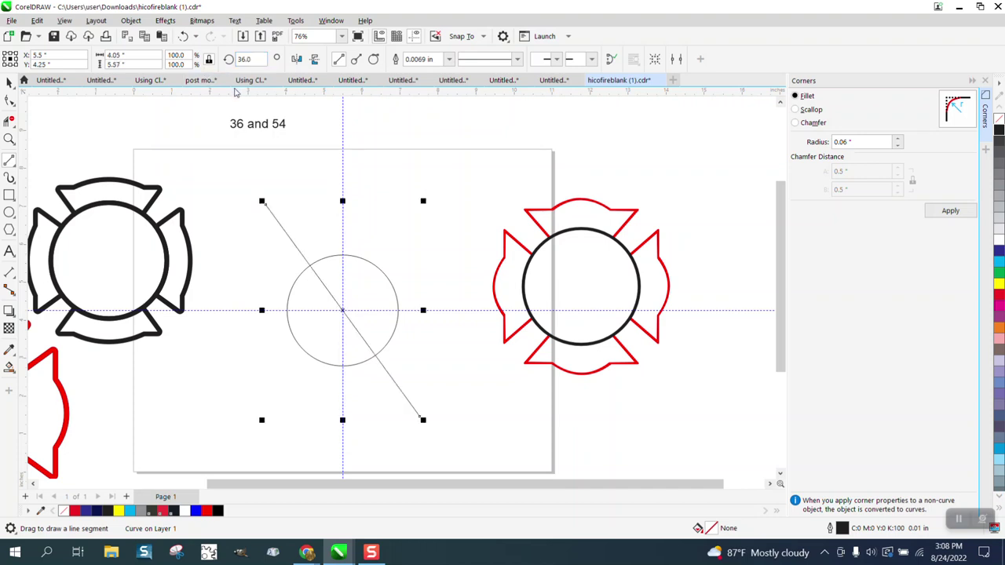
click(256, 61)
text(2)
text(4)
key(Return)
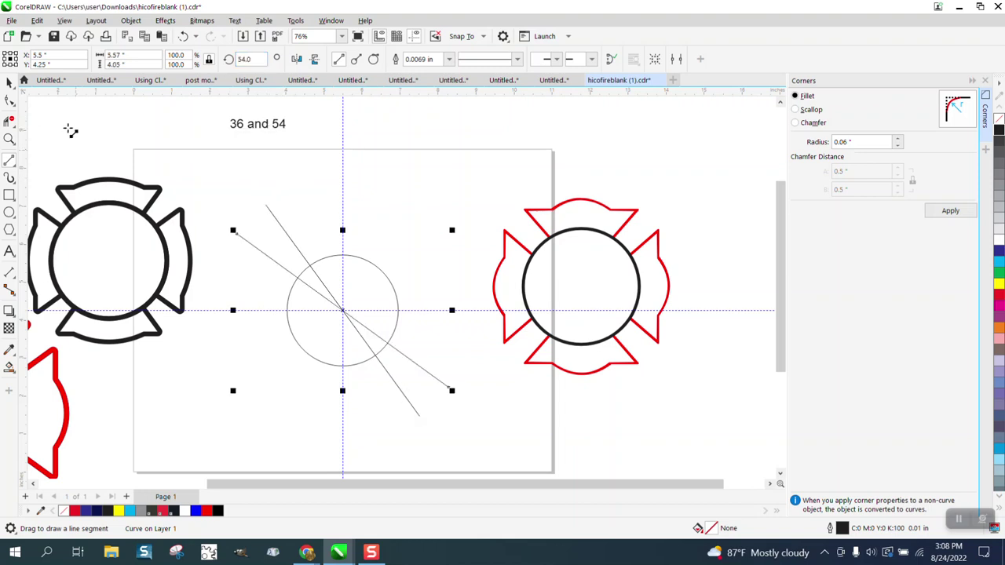
Add horizontally mirrored copies of the two angled lines
click(9, 83)
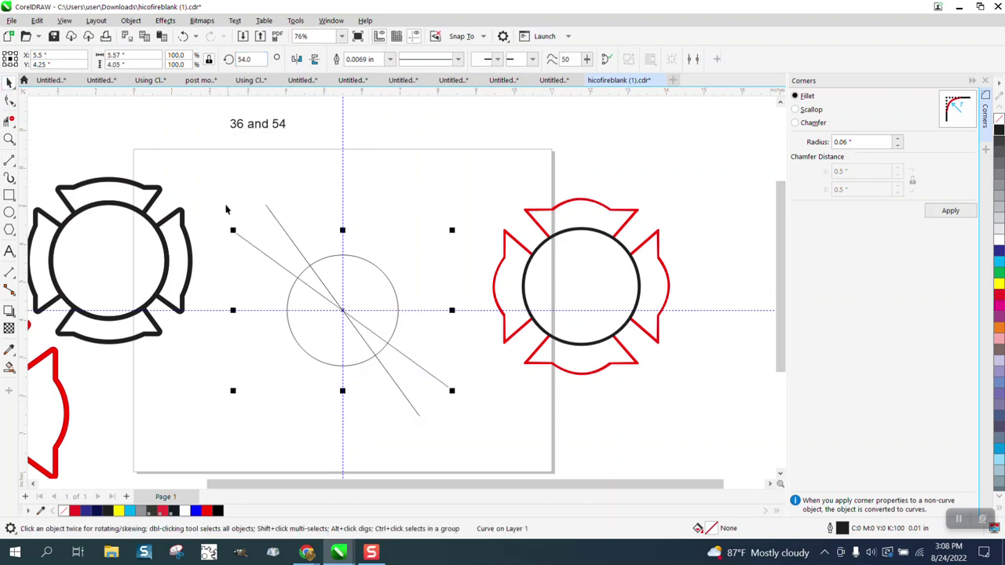
drag(213, 195, 287, 236)
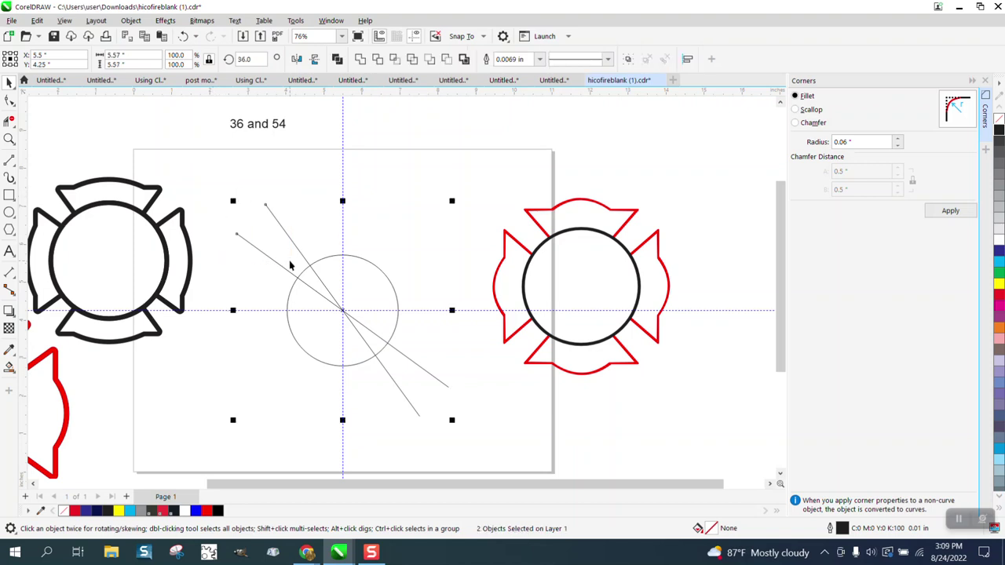
click(297, 60)
click(257, 135)
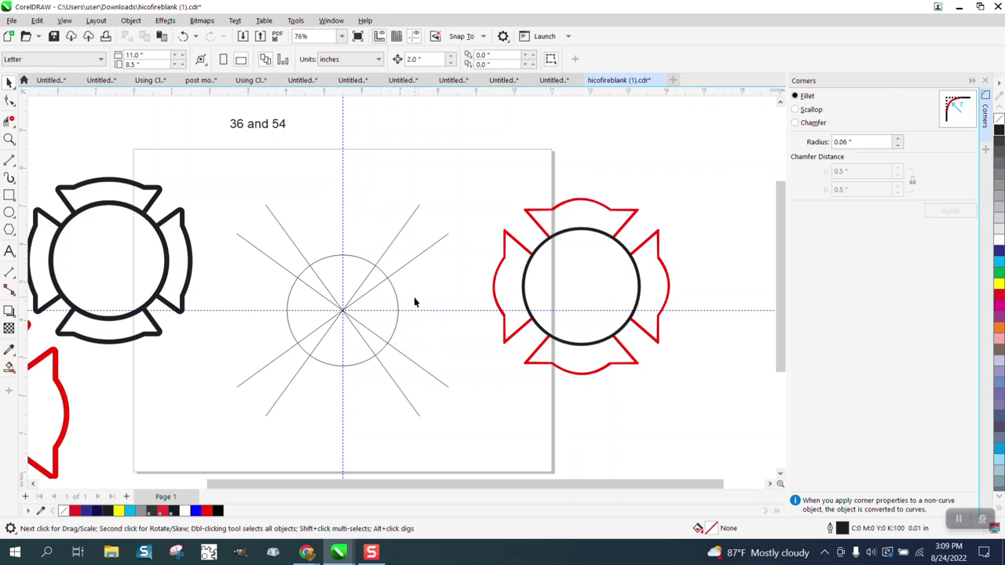
Draw a square over the circle and lines and centre it on the page
scroll(400, 297, down, 1)
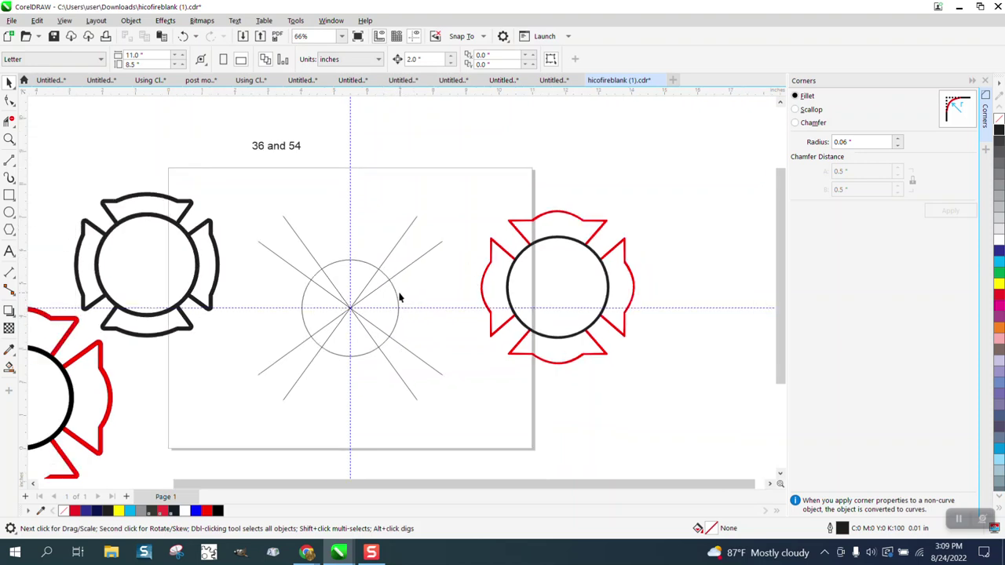
click(9, 196)
drag(446, 202, 378, 342)
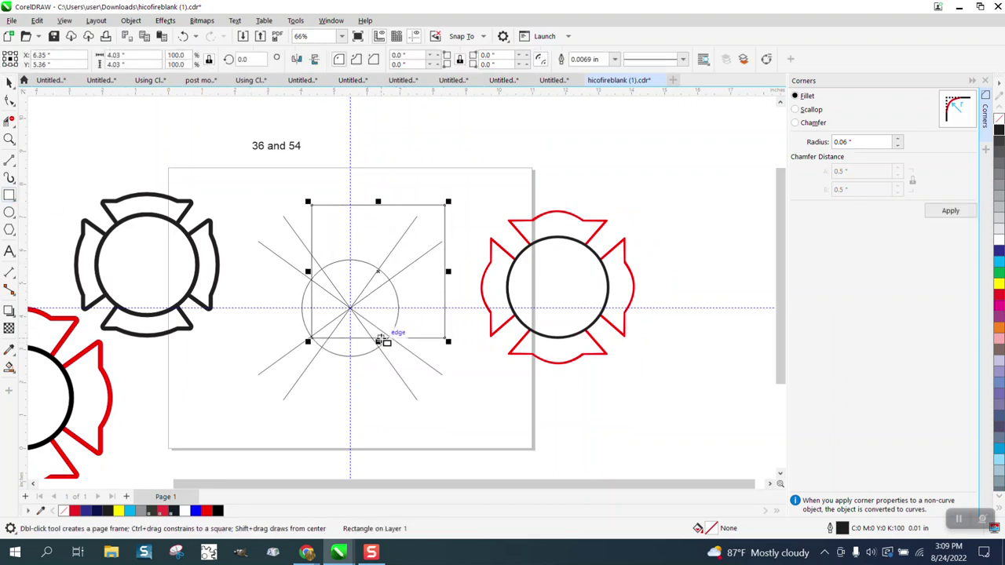
key(p)
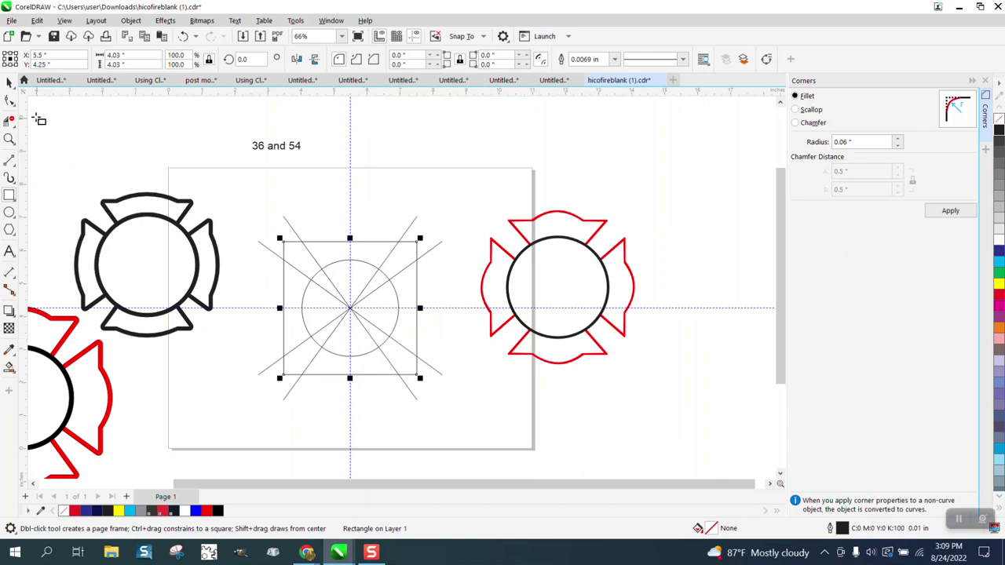
Place a copy of the whole centre construction to the right of the red emblem
click(10, 82)
mouse_move(243, 203)
mouse_down()
mouse_move(256, 250)
mouse_move(472, 405)
mouse_up()
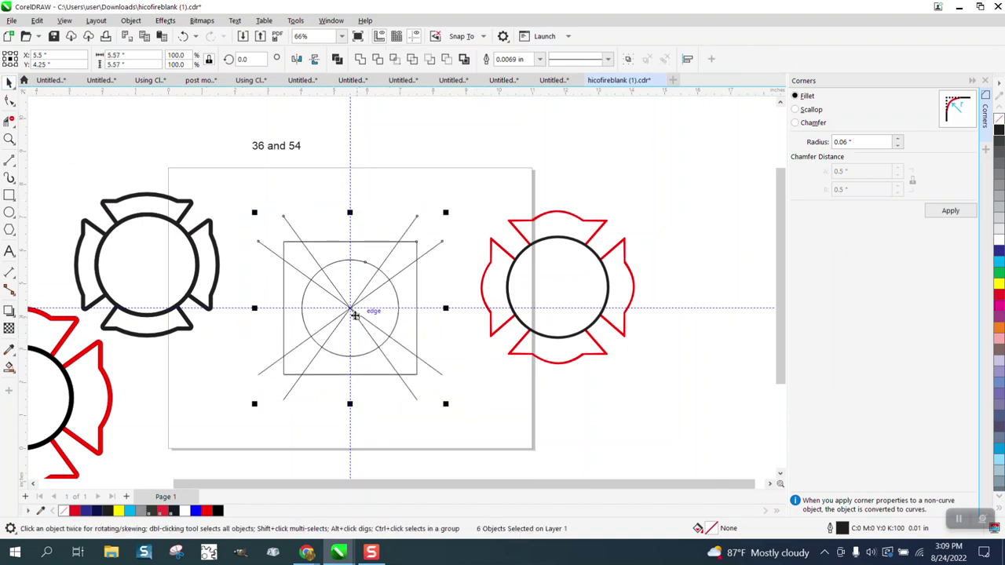
drag(355, 315, 663, 246)
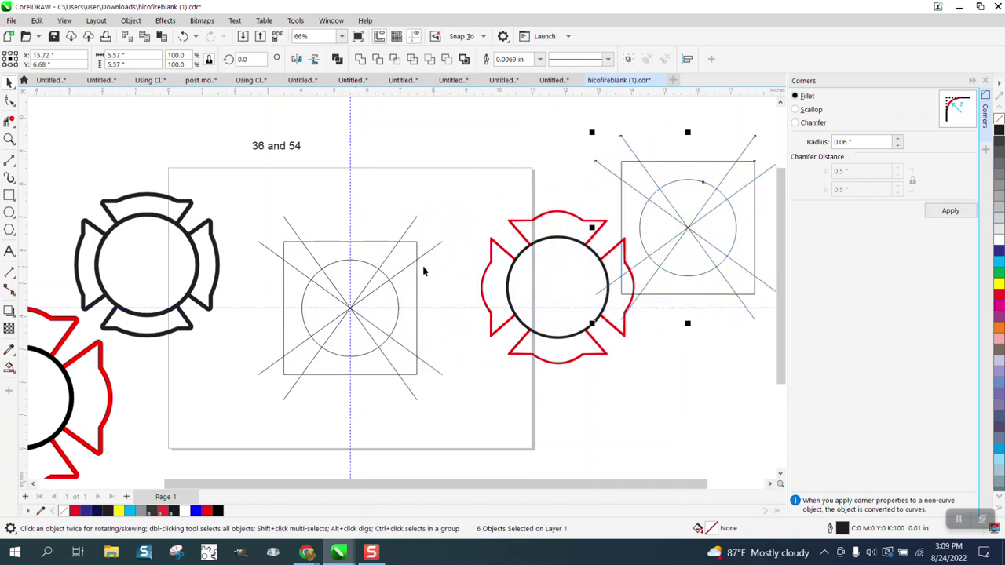
Shift a copy of the centre circle upward along the vertical axis
click(369, 269)
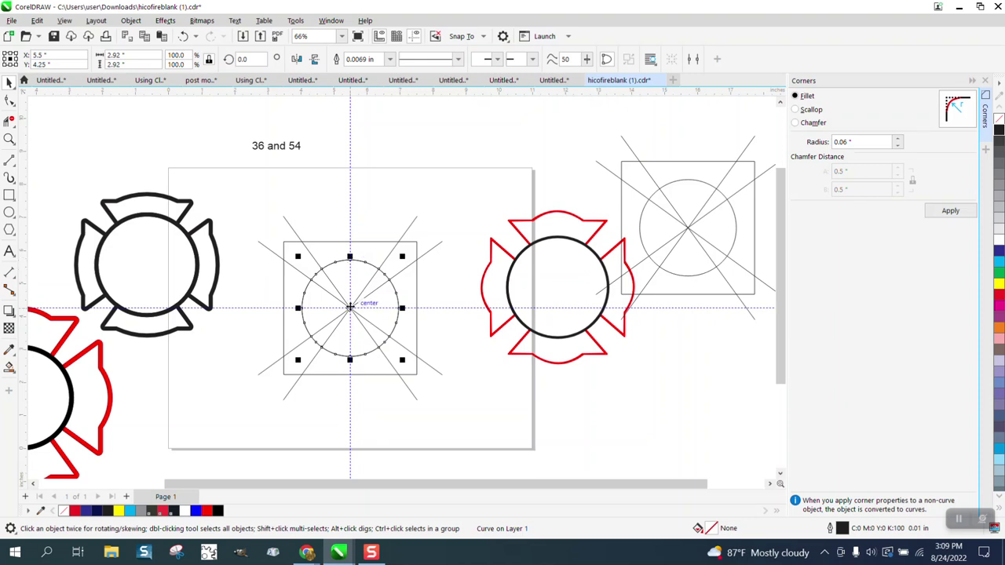
drag(350, 309, 352, 284)
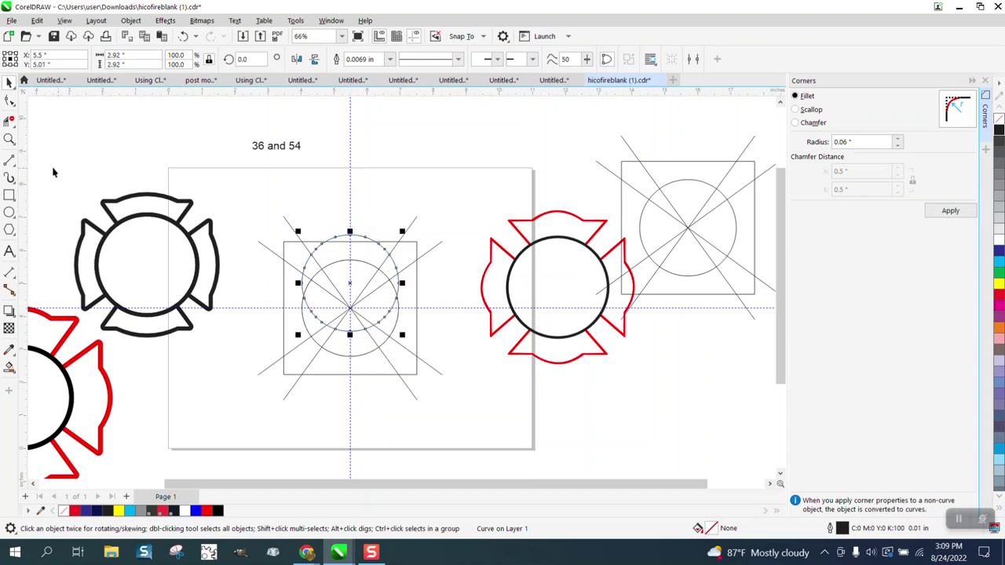
click(10, 139)
drag(272, 206, 528, 358)
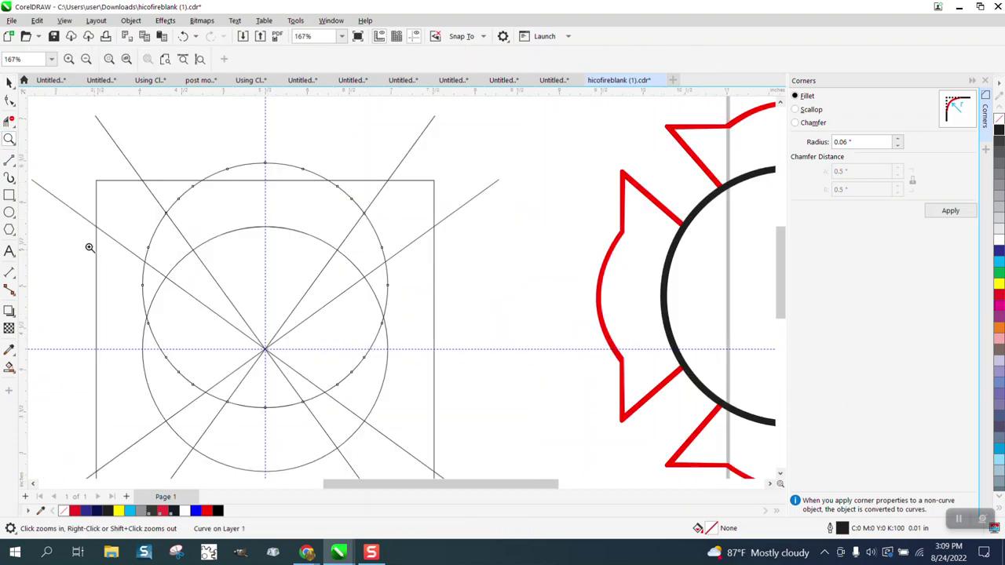
Trim away the outer circle's upper-right arc and both halves of the square's top edge
click(7, 126)
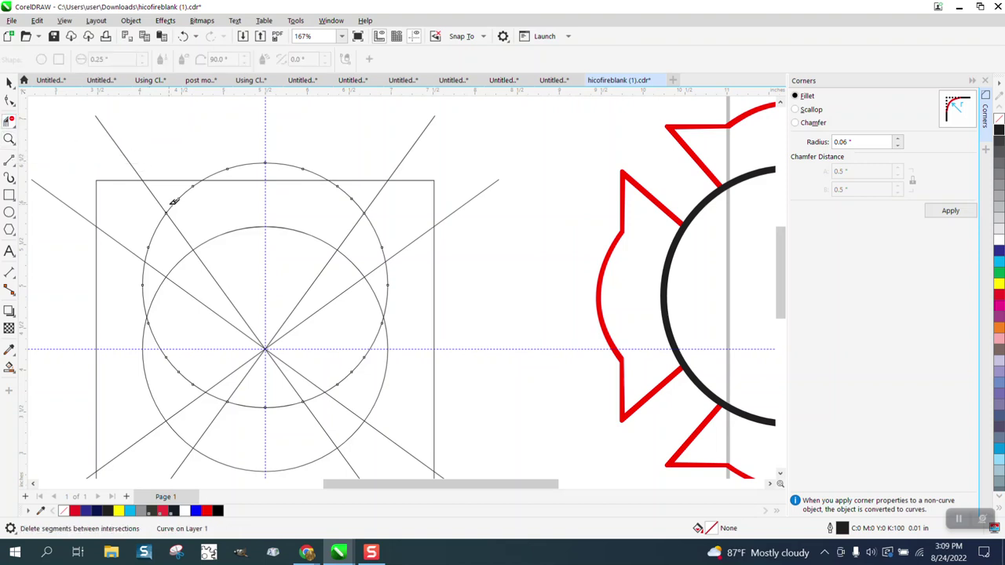
click(347, 197)
click(253, 179)
click(284, 182)
scroll(301, 192, down, 1)
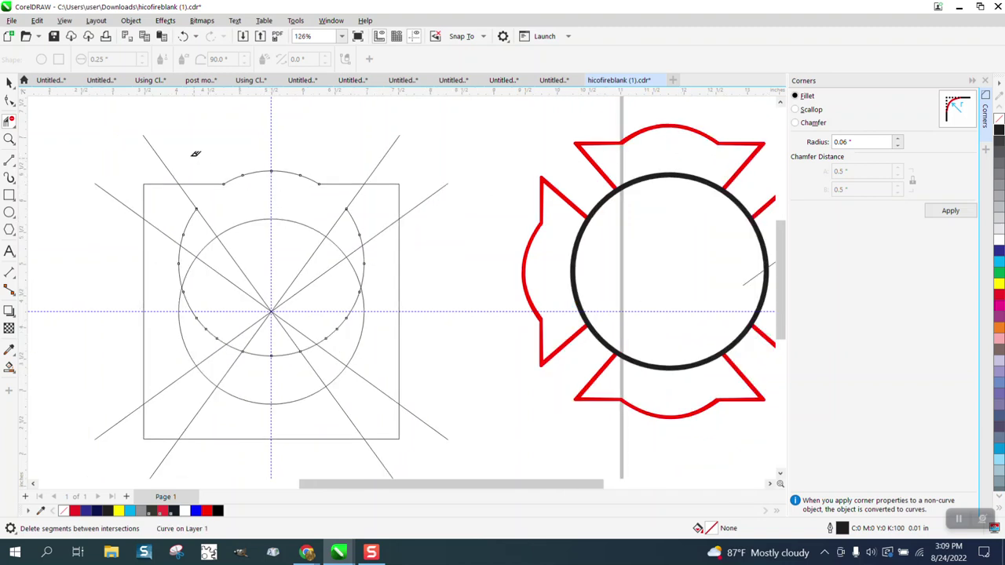
click(9, 82)
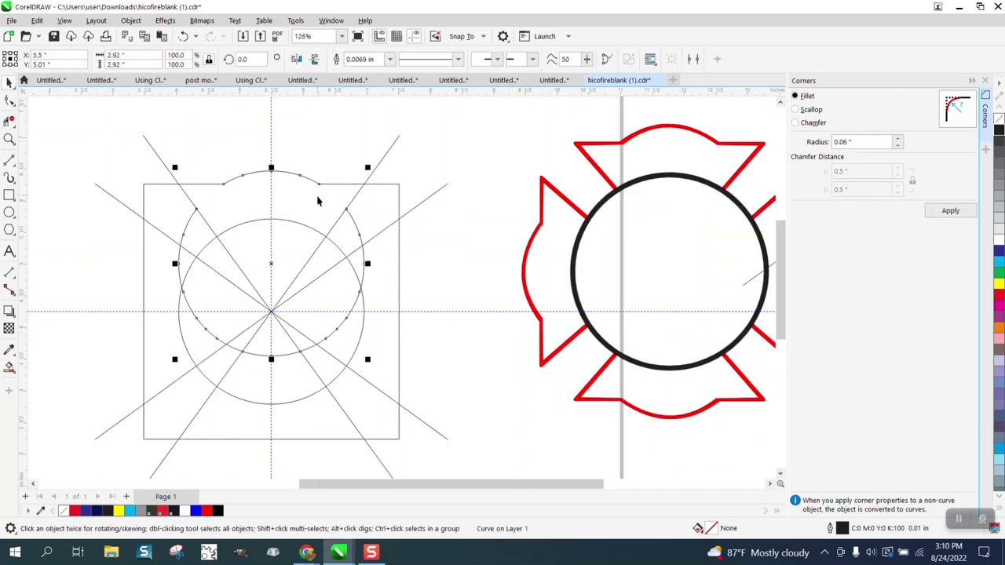
Create the top arm from the region between arc and circle, nudged up, unfilled with black outline
click(11, 368)
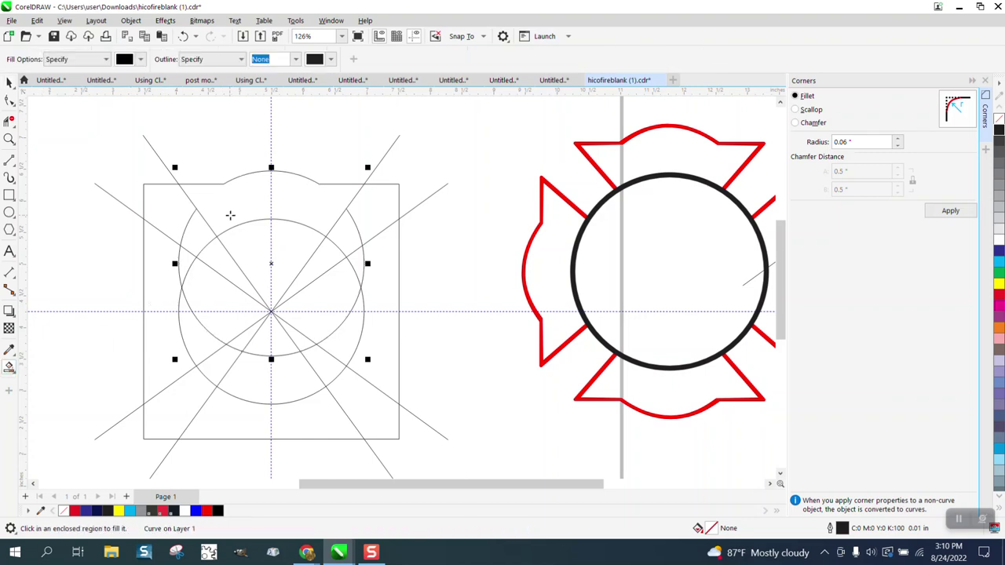
click(234, 211)
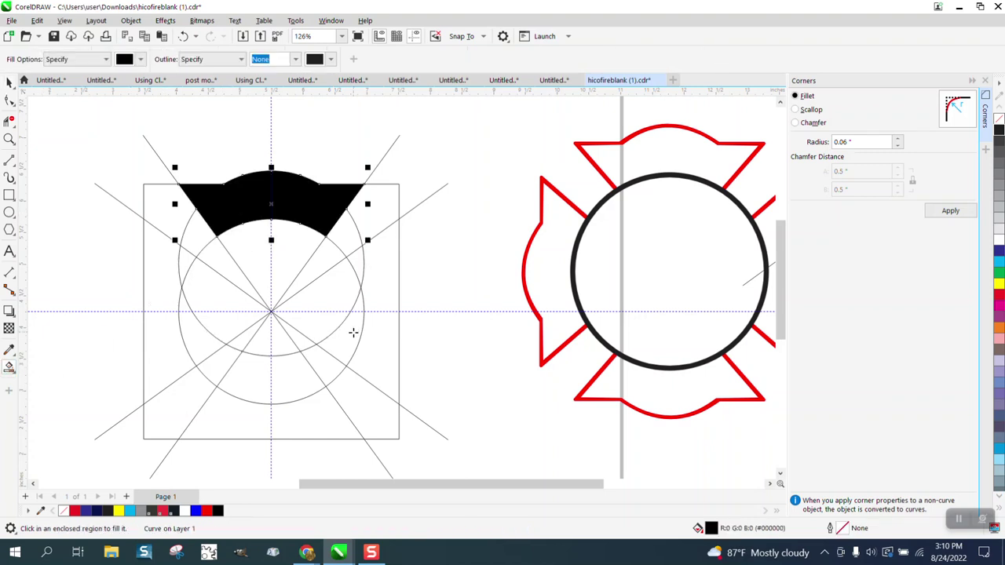
scroll(349, 342, down, 1)
key(Up)
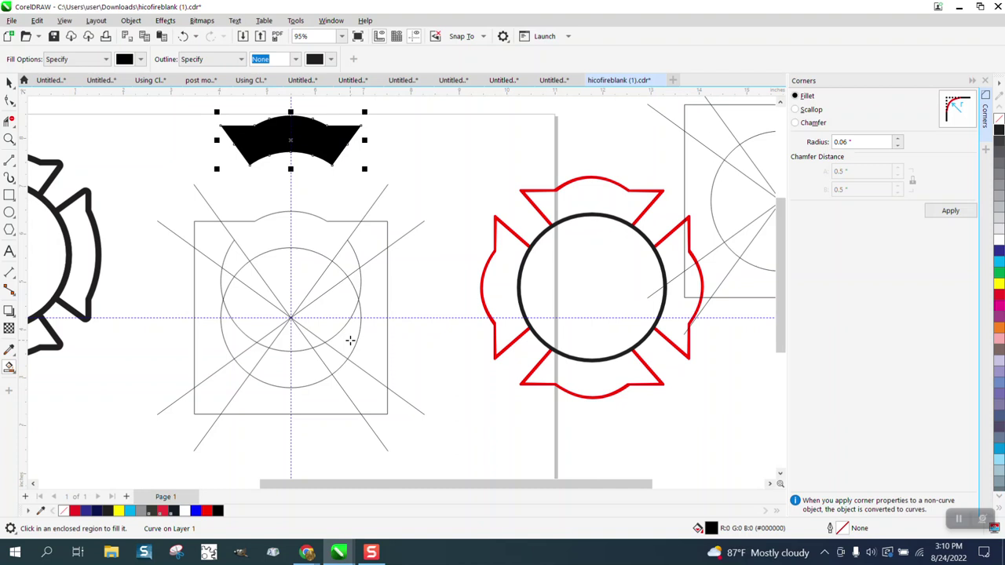
click(999, 119)
right_click(999, 130)
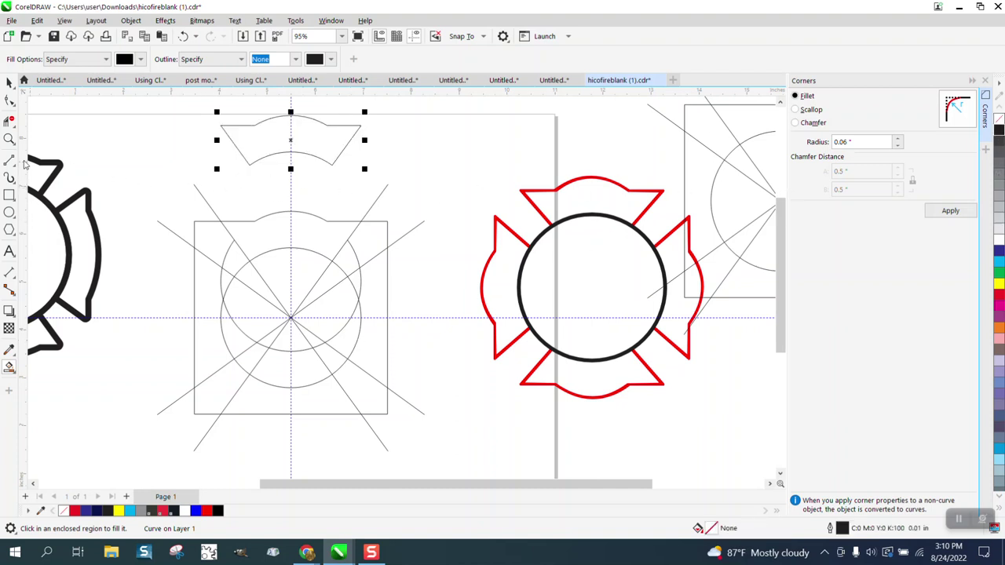
click(9, 139)
Apply a 0.06" Fillet to the arm's corners from the Corners docker, dismissing the short-edge warning
drag(218, 119, 456, 202)
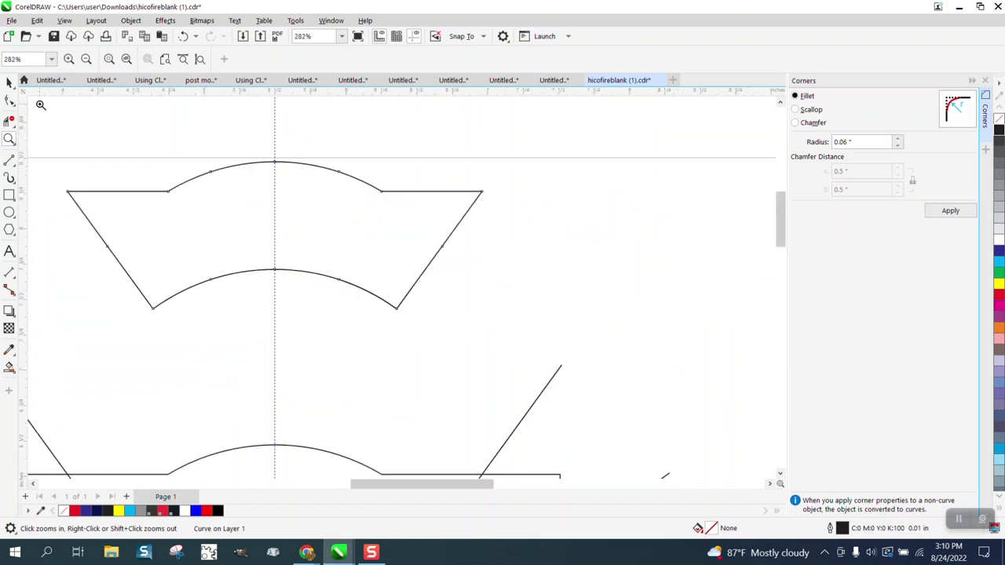
click(986, 80)
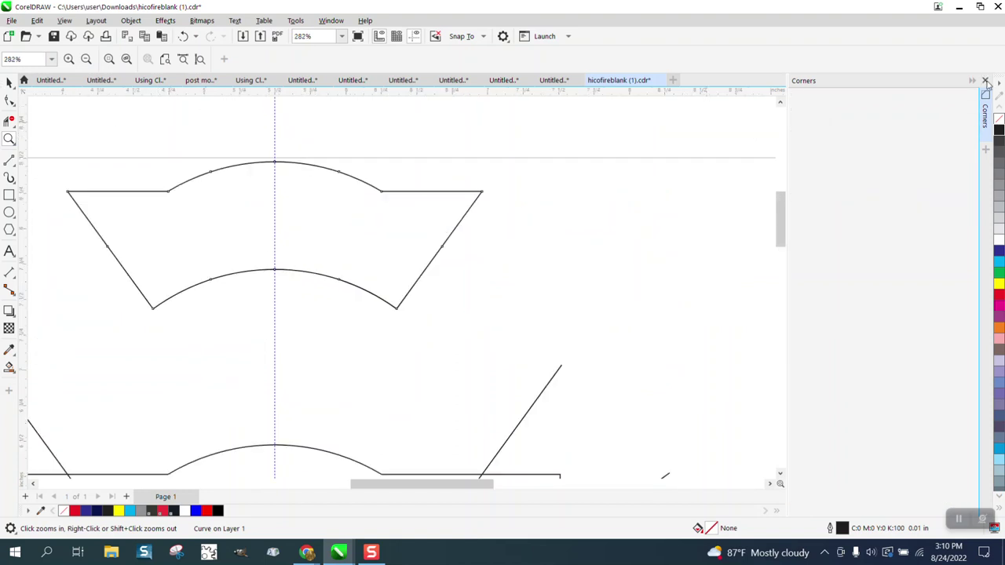
click(330, 21)
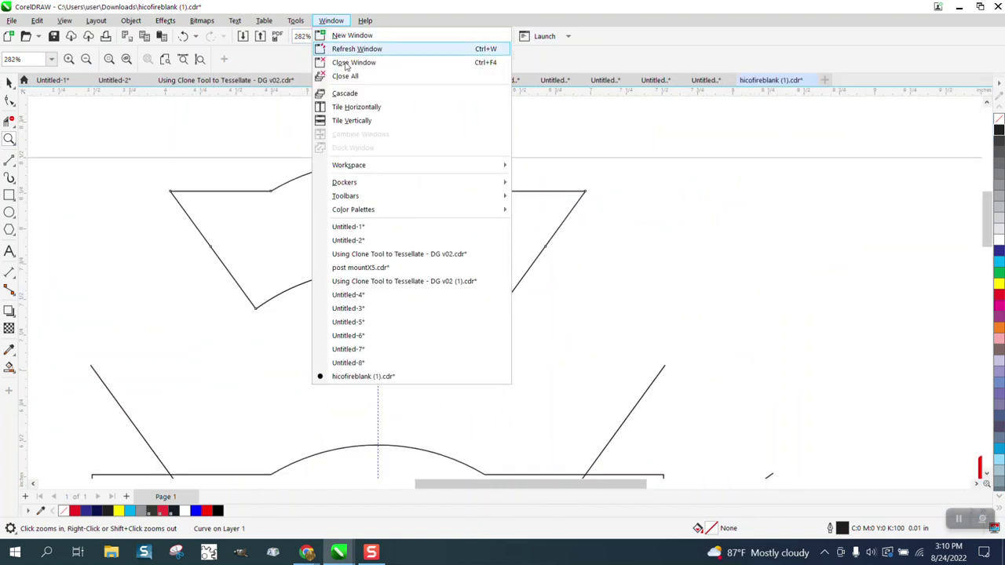
mouse_move(375, 186)
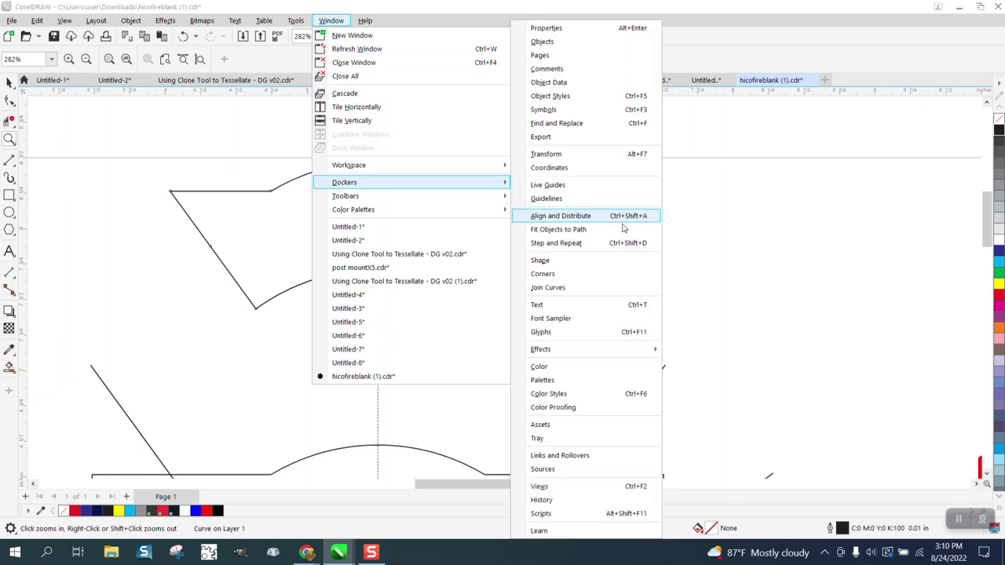
click(554, 275)
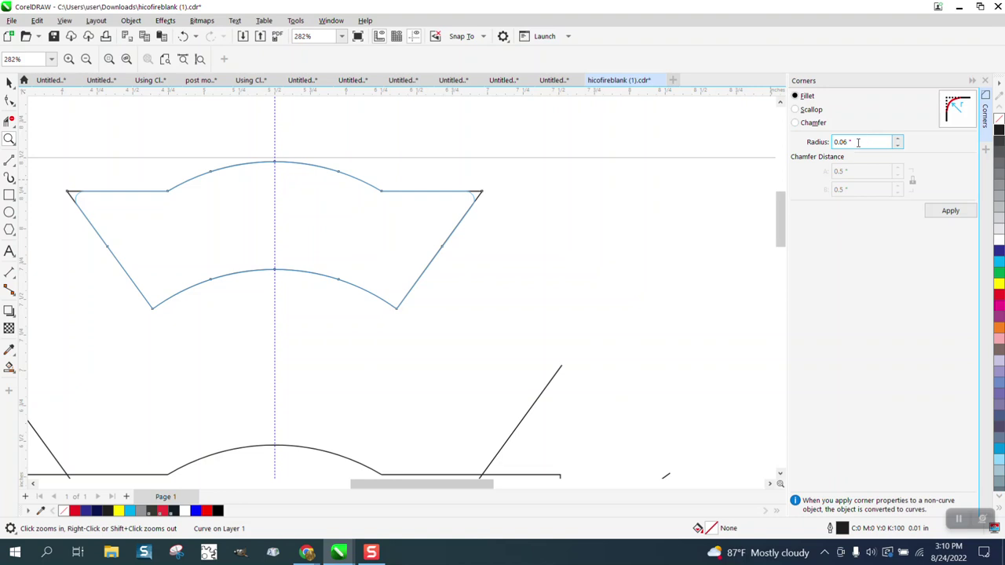
click(952, 211)
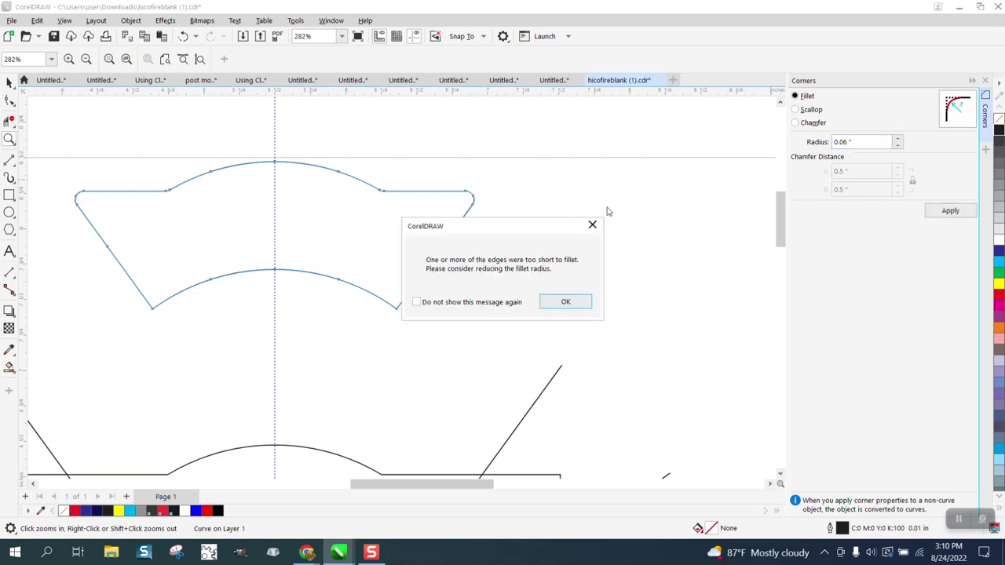
click(566, 302)
scroll(531, 193, down, 1)
scroll(531, 192, down, 3)
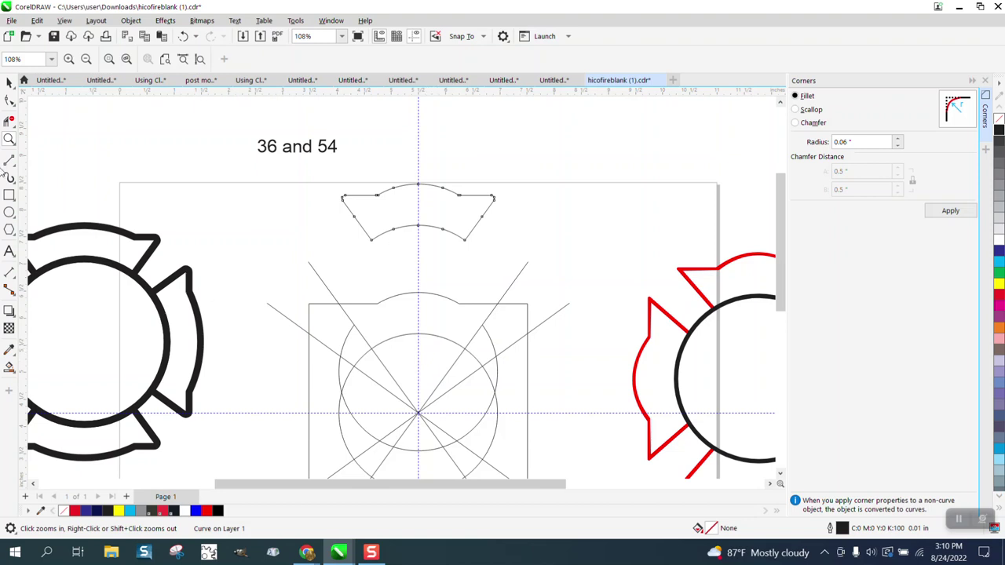
Delete the square frame, the stray curve near the bottom, and the extra construction circle
click(8, 82)
click(428, 319)
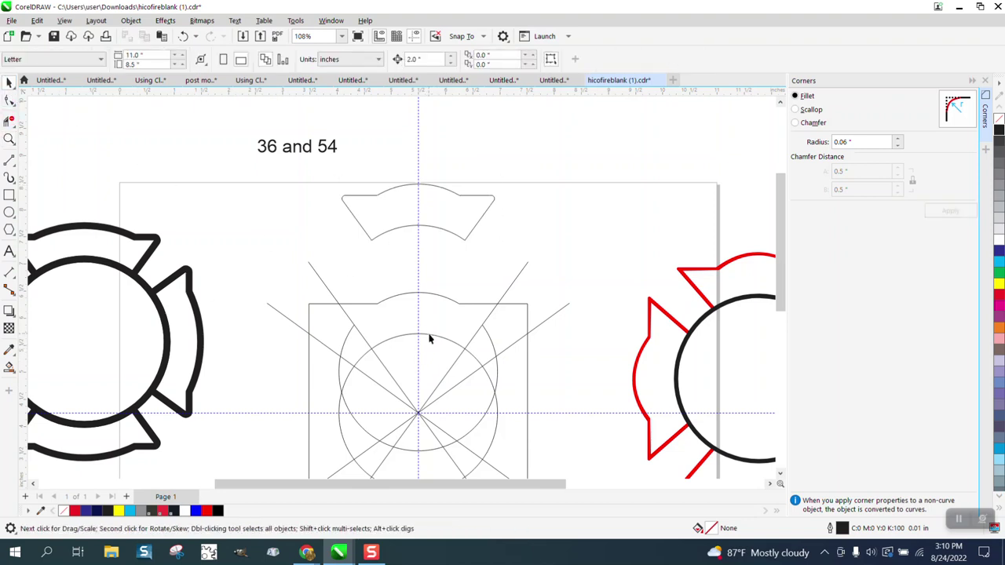
click(429, 339)
key(Delete)
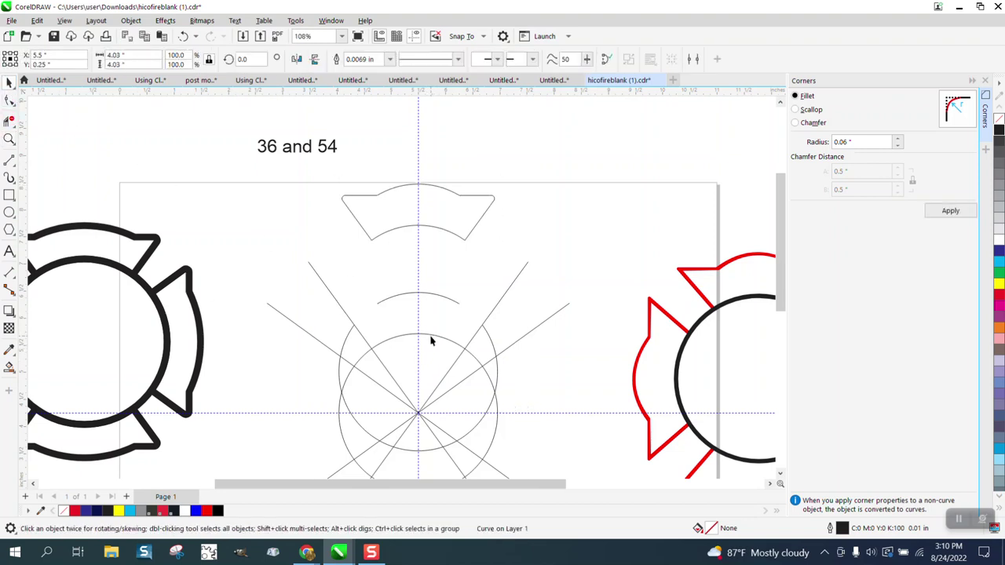
scroll(453, 344, down, 1)
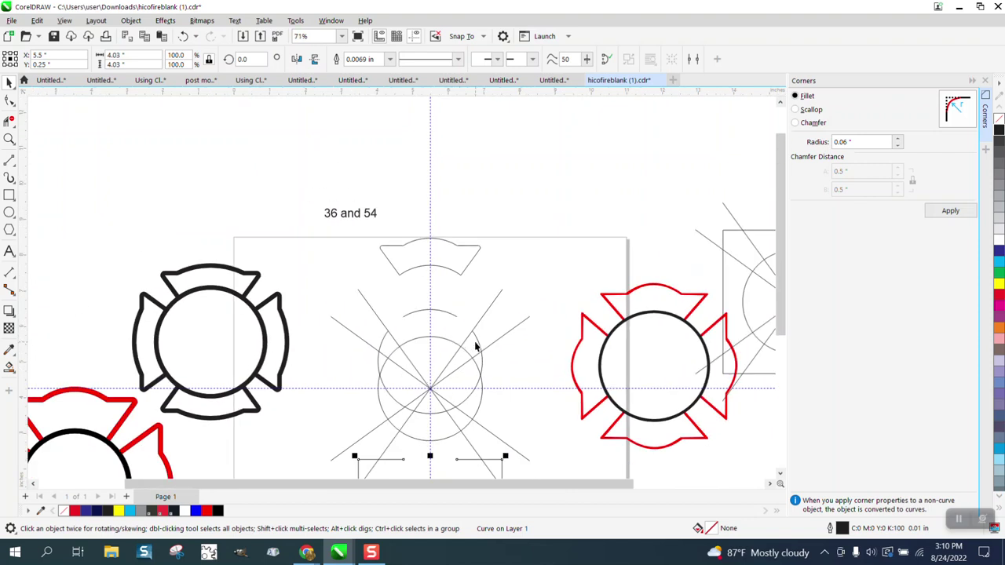
key(Delete)
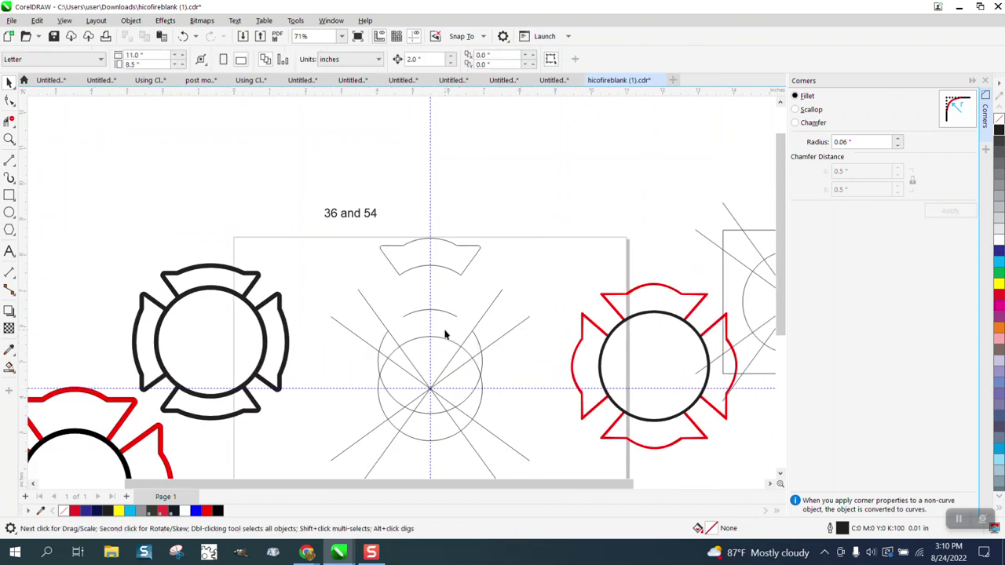
click(445, 341)
key(Delete)
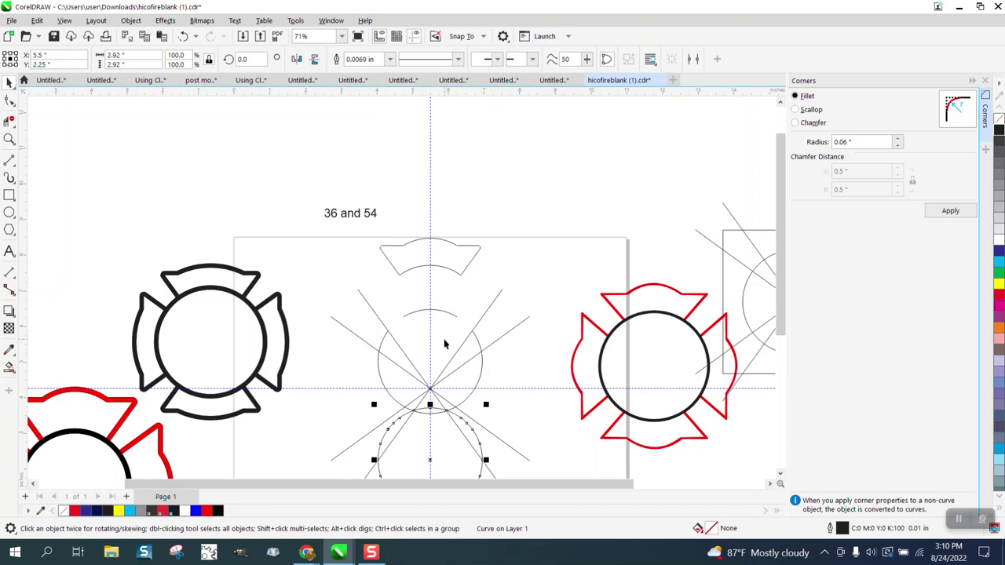
scroll(337, 292, down, 1)
Delete the radiating guide lines and arcs, then centre the remaining circle on the page
drag(320, 278, 509, 418)
key(Delete)
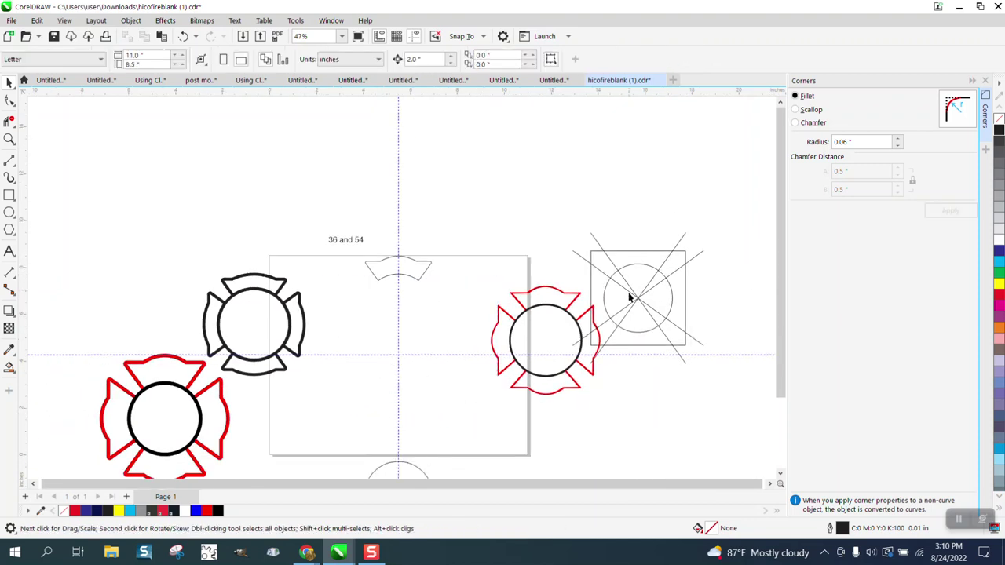
click(417, 468)
key(p)
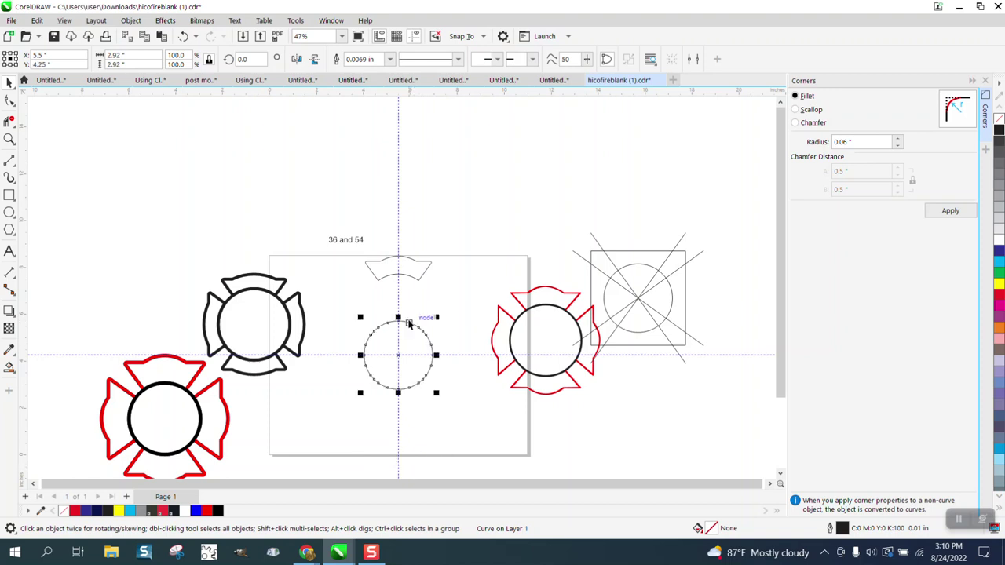
Move the rounded arm down so it sits on the circle's top edge
click(409, 278)
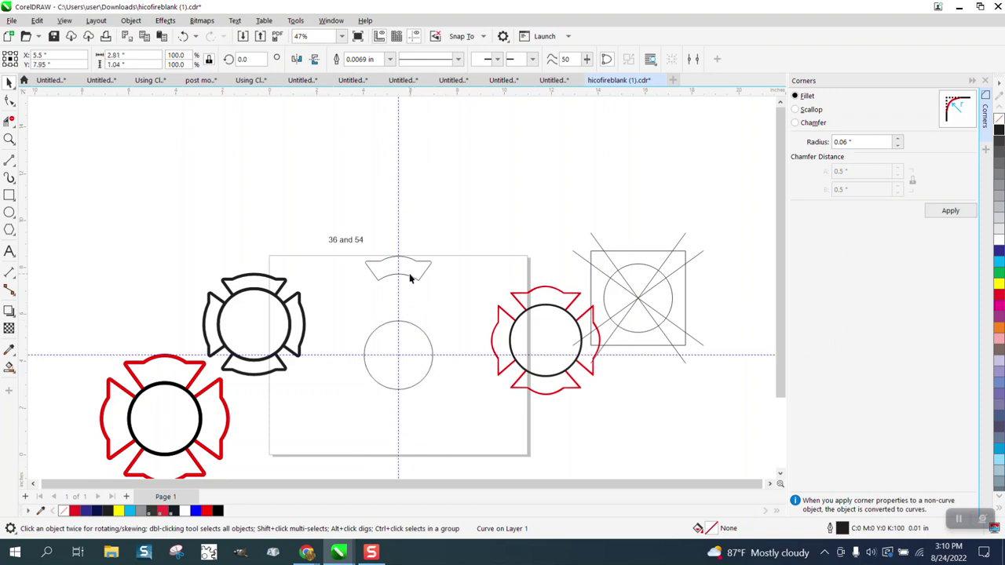
click(9, 139)
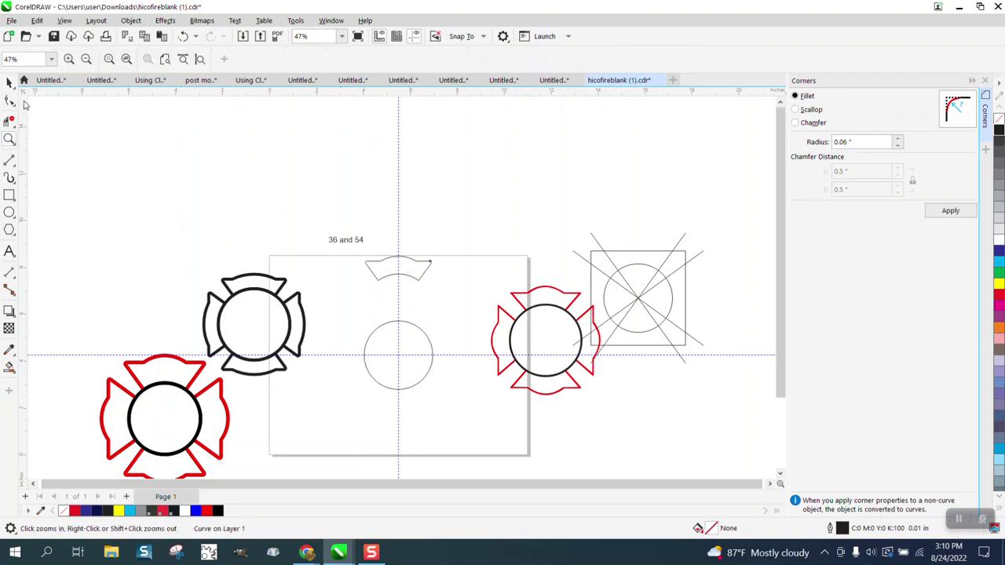
click(10, 82)
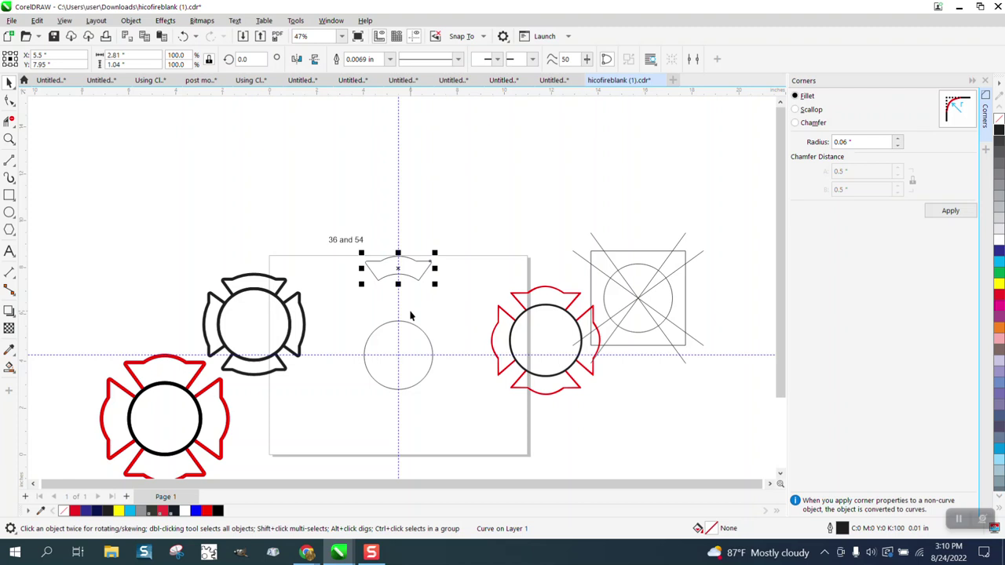
drag(390, 266, 390, 313)
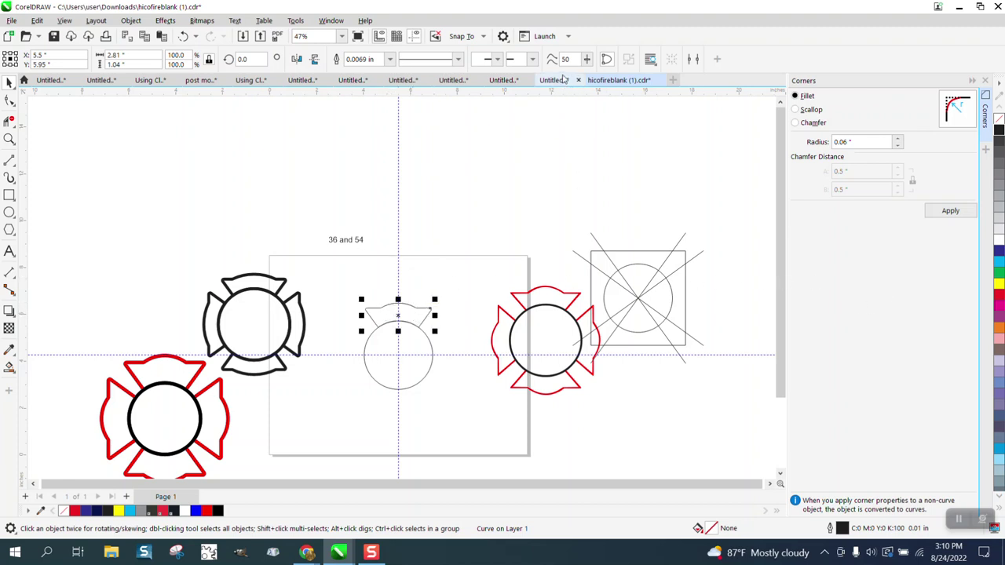
Set the arm's outline width to 0.125 in
click(390, 59)
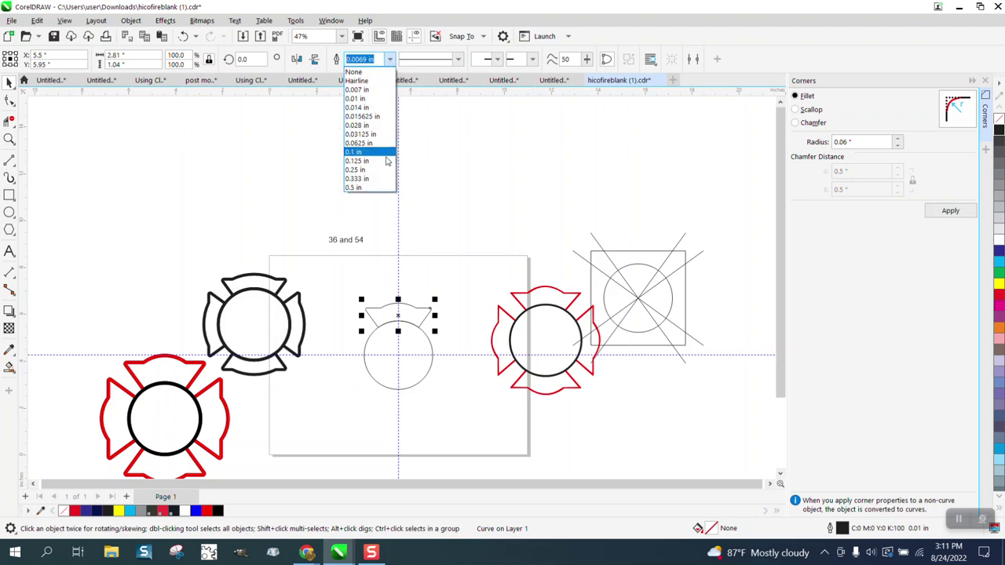
click(373, 161)
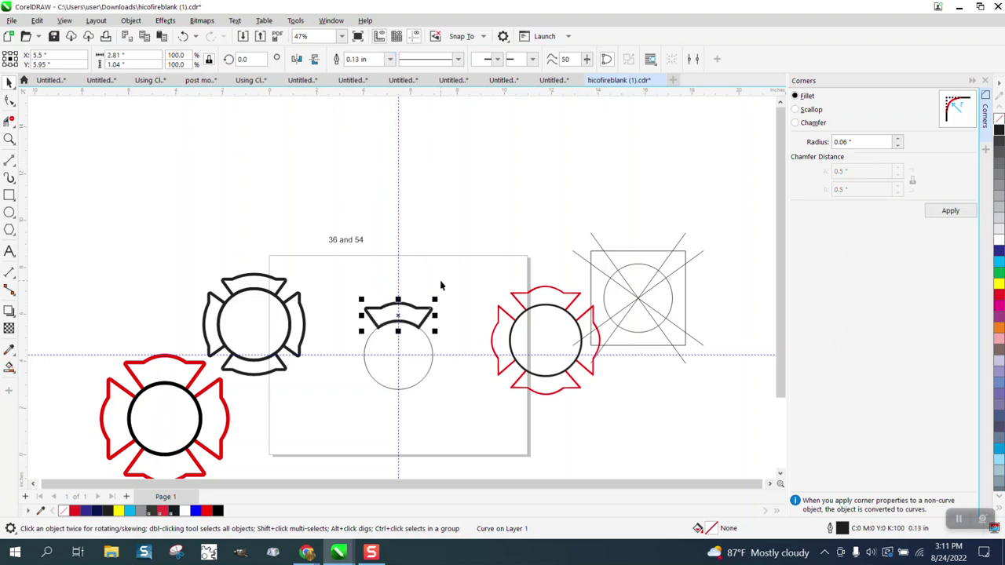
click(10, 139)
drag(317, 253, 542, 434)
click(10, 81)
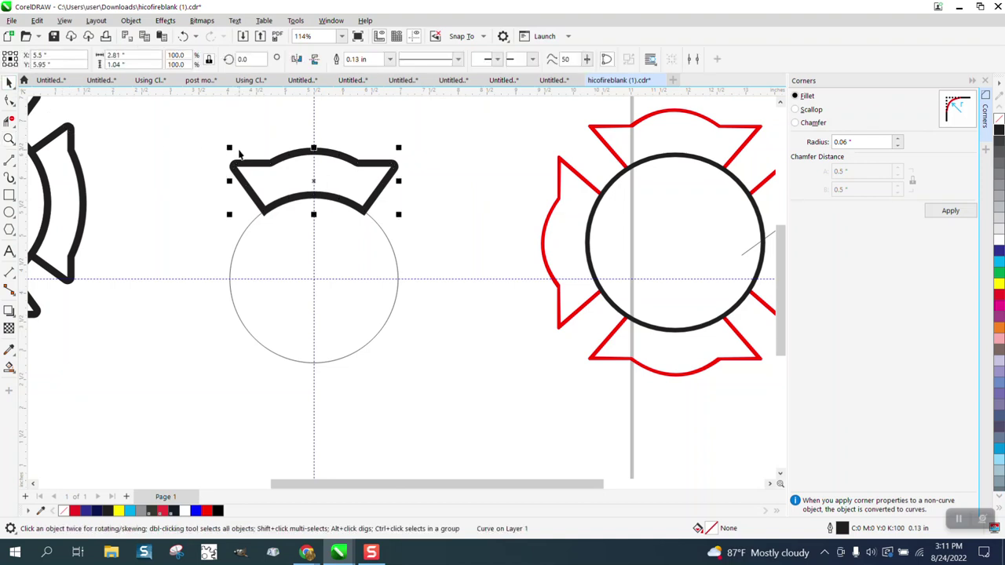
Repeat the arm at 90° intervals around the circle's centre to form four arms
click(314, 181)
drag(314, 181, 313, 278)
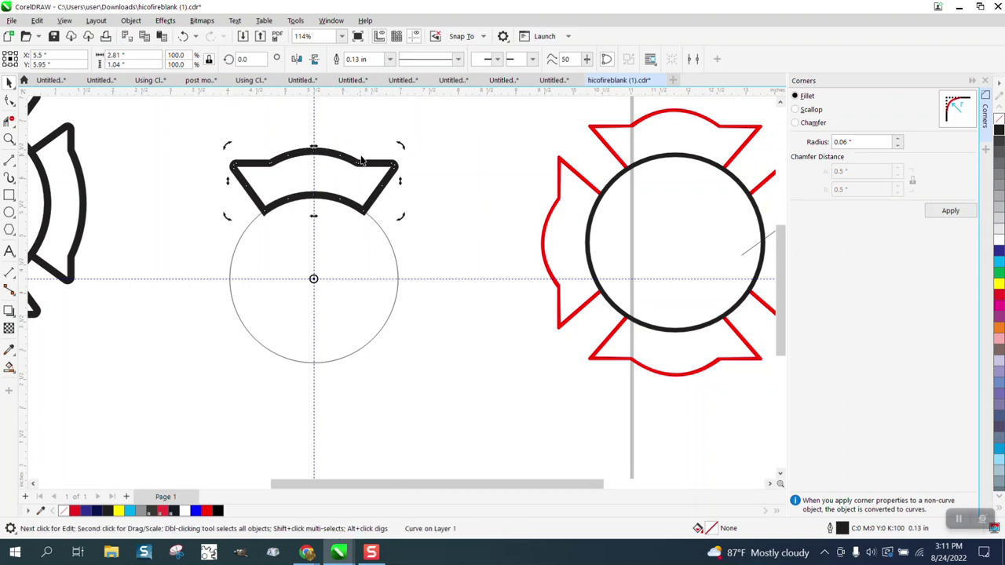
click(239, 60)
text(90)
key(Return)
key(ctrl+r)
key(ctrl+r)
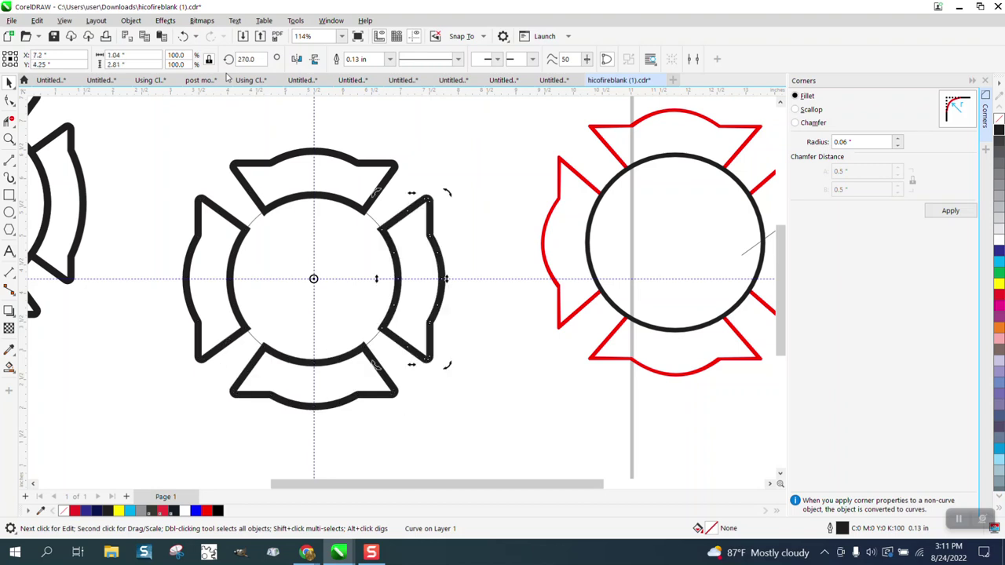
click(406, 145)
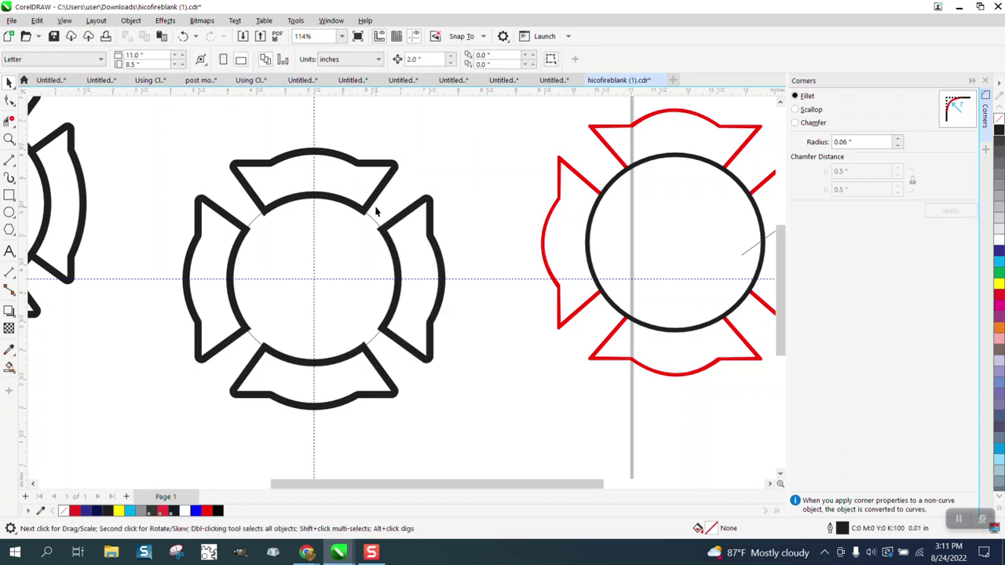
Give the centre circle a 0.125 in outline, a red fill and a red outline
click(374, 223)
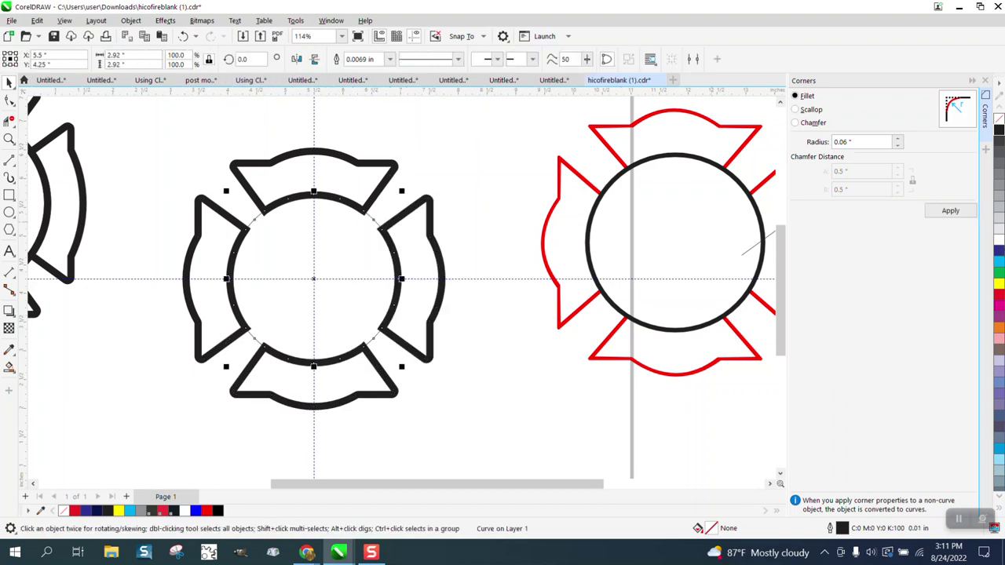
click(389, 59)
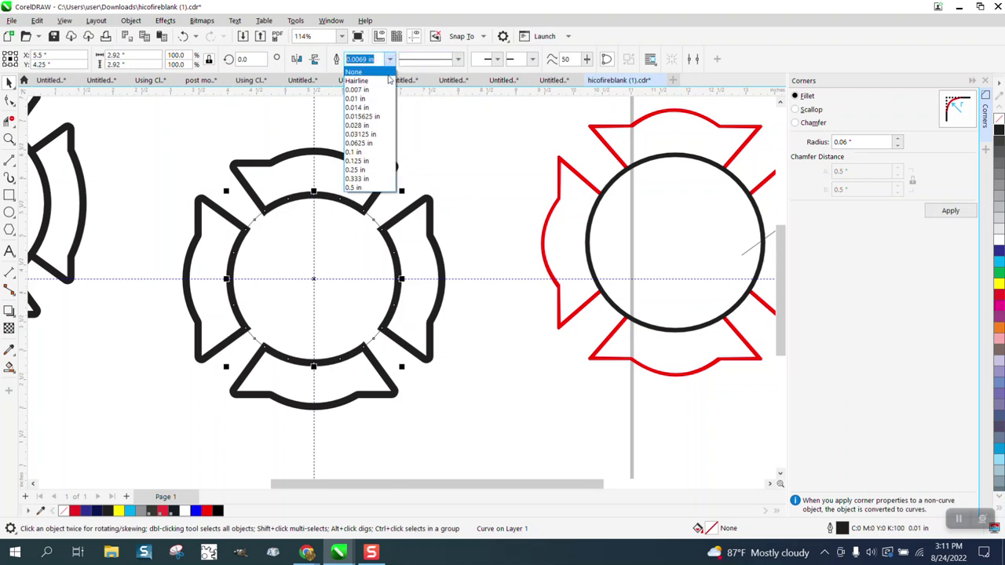
click(374, 161)
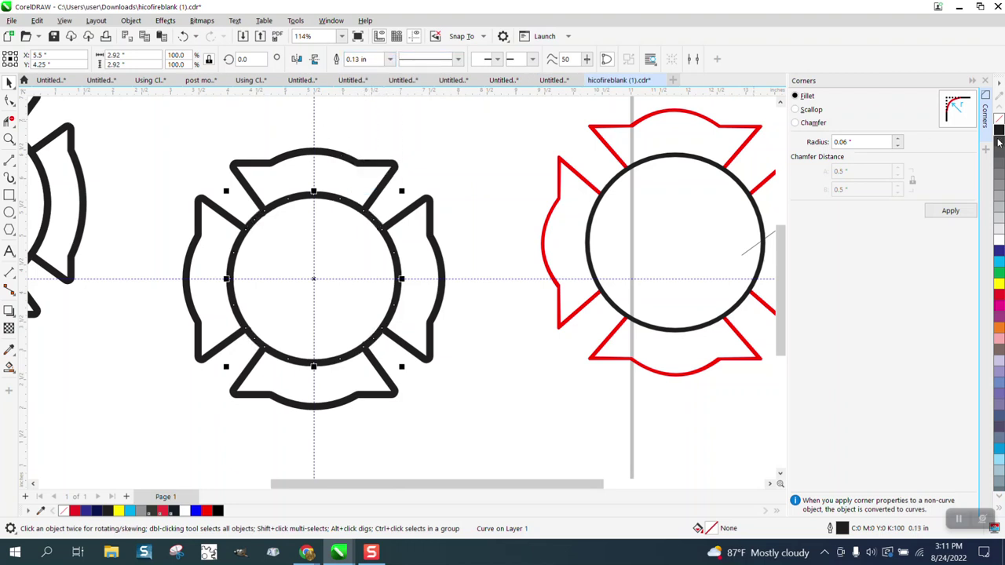
click(999, 297)
right_click(1000, 296)
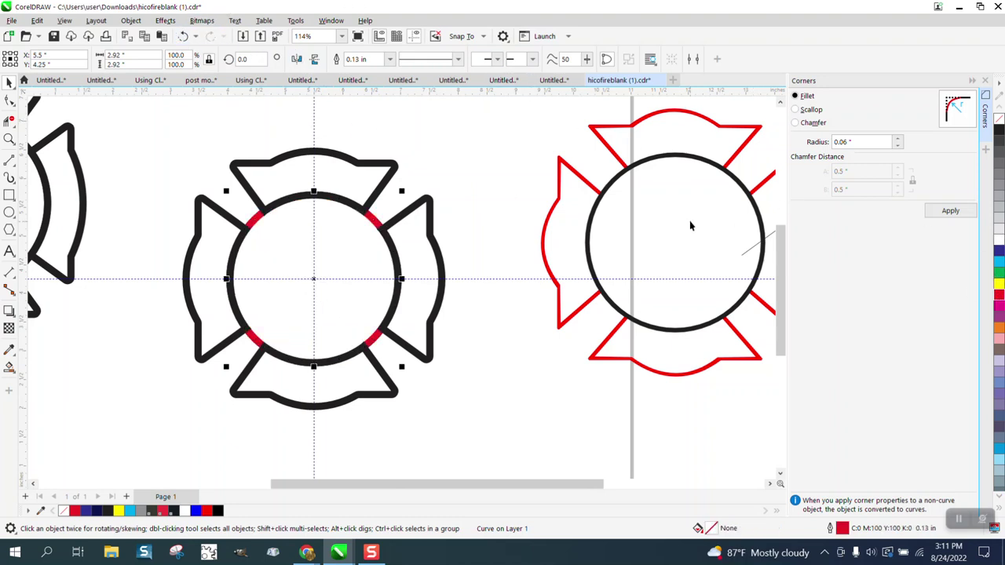
Bring the circle to the front of the page and make its outline black
click(131, 20)
mouse_move(157, 213)
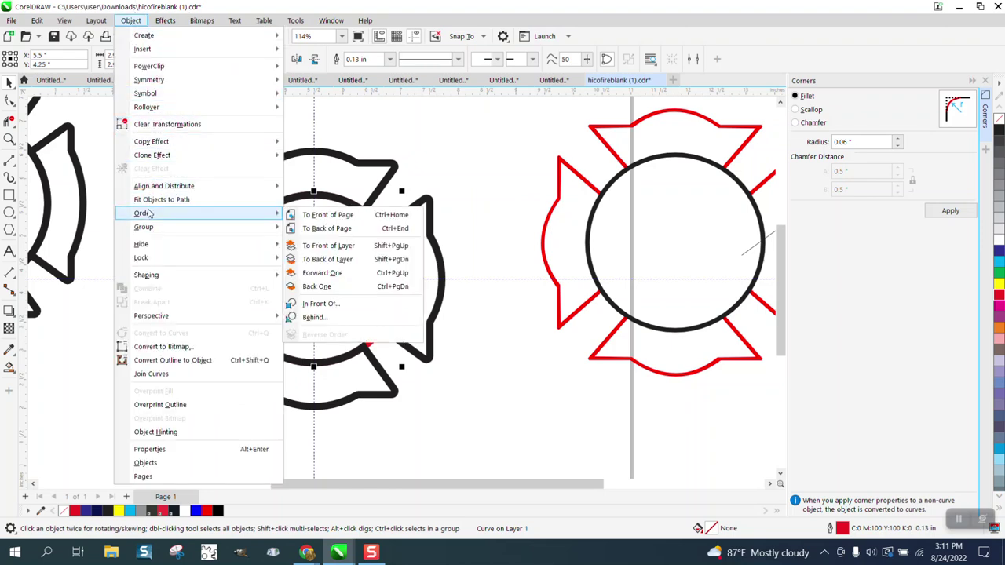
click(326, 220)
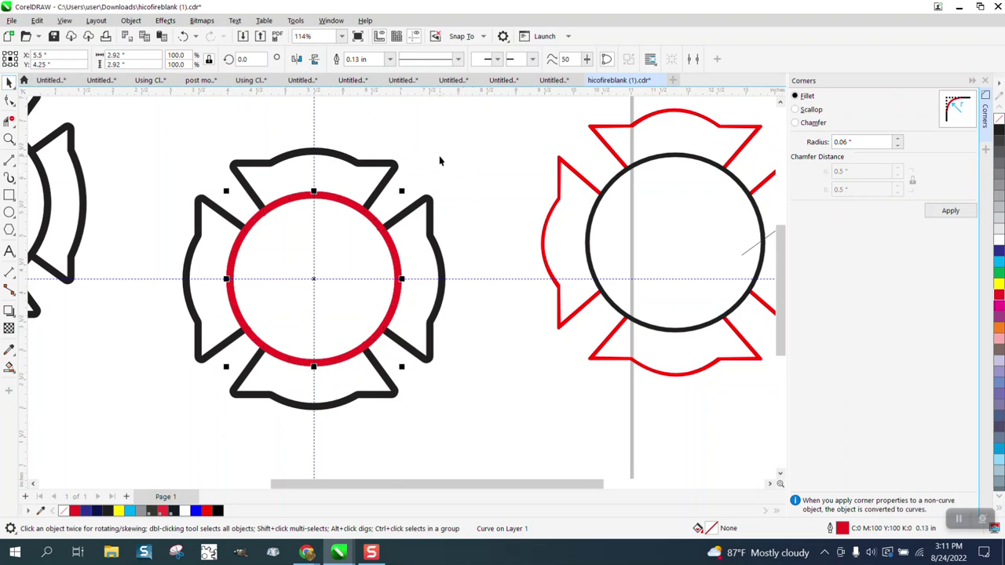
right_click(999, 131)
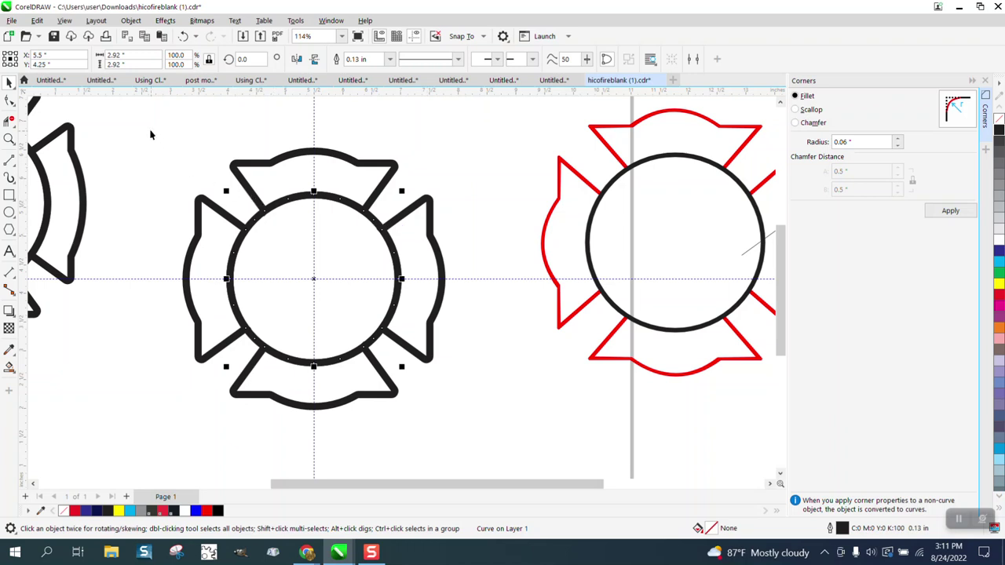
drag(149, 134, 454, 468)
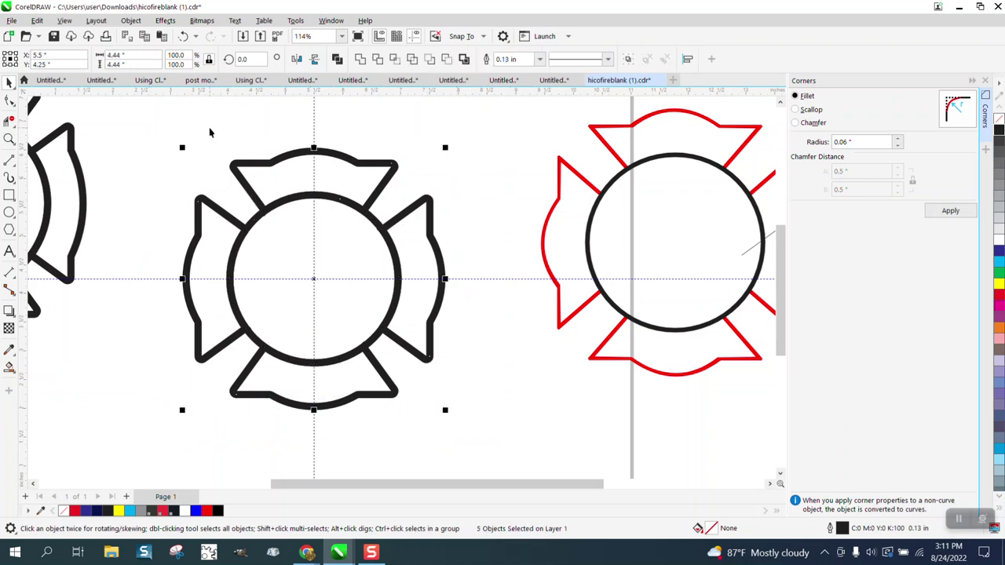
Convert the cross's thick outlines to objects with no fill and a thin black outline
click(130, 21)
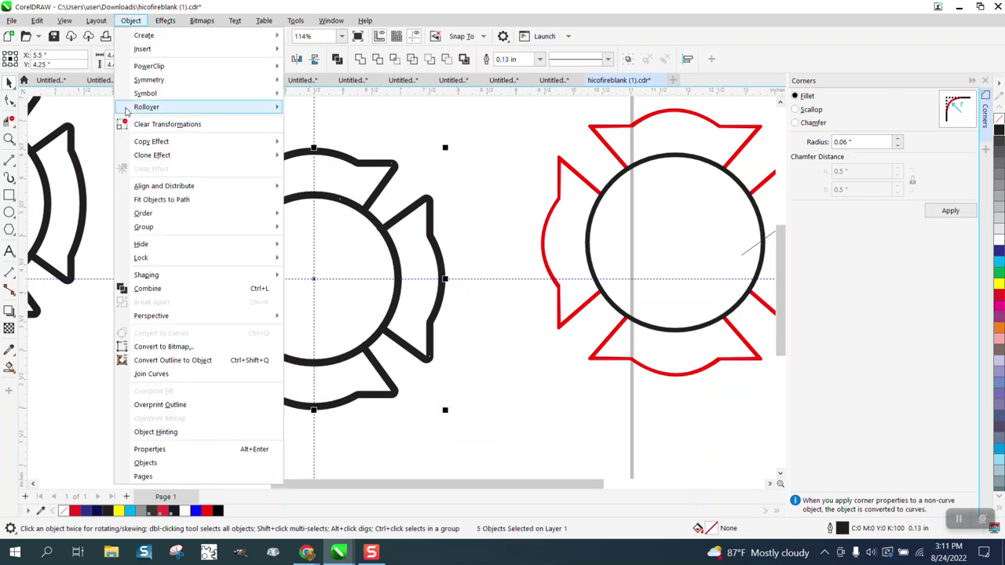
click(179, 364)
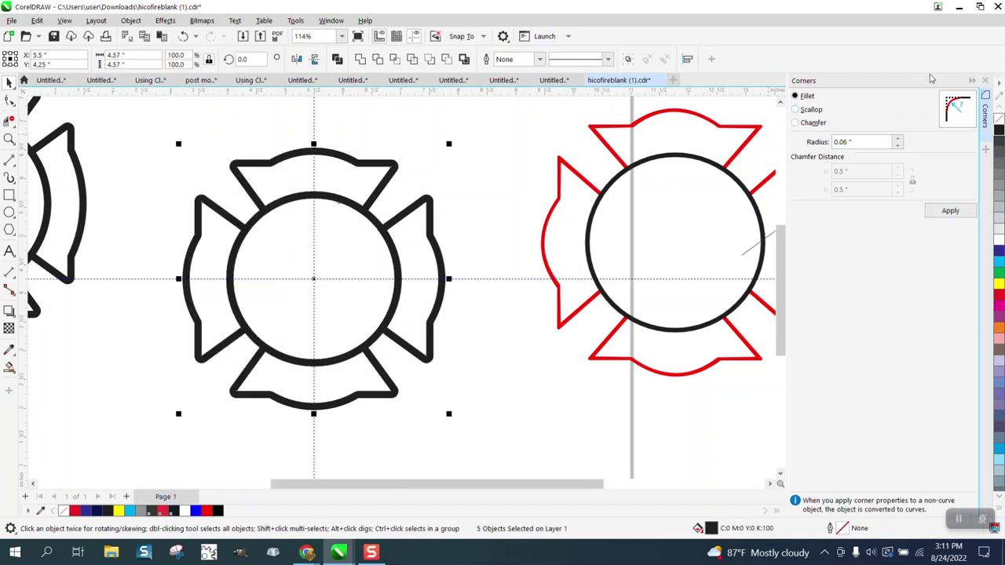
click(1000, 120)
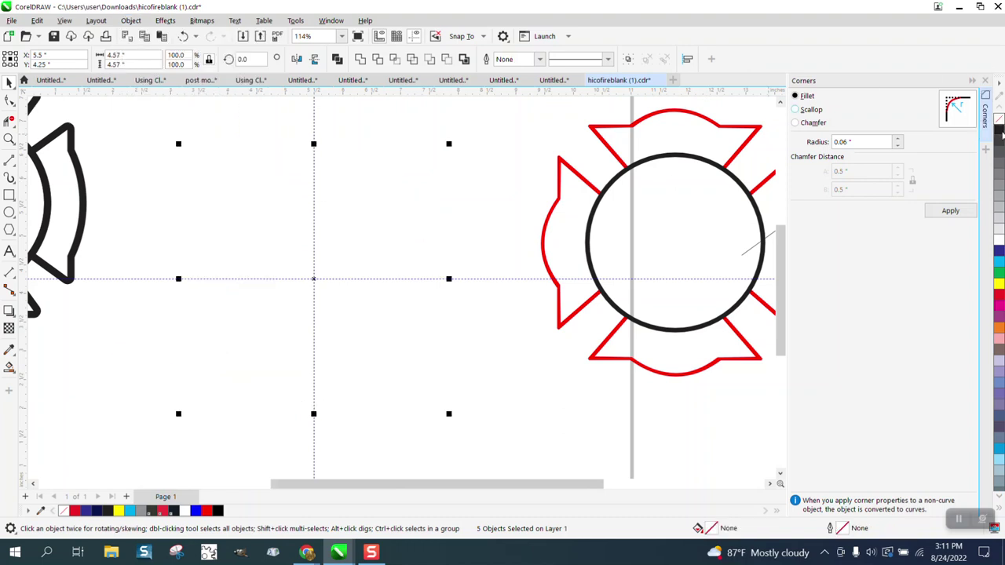
right_click(1000, 129)
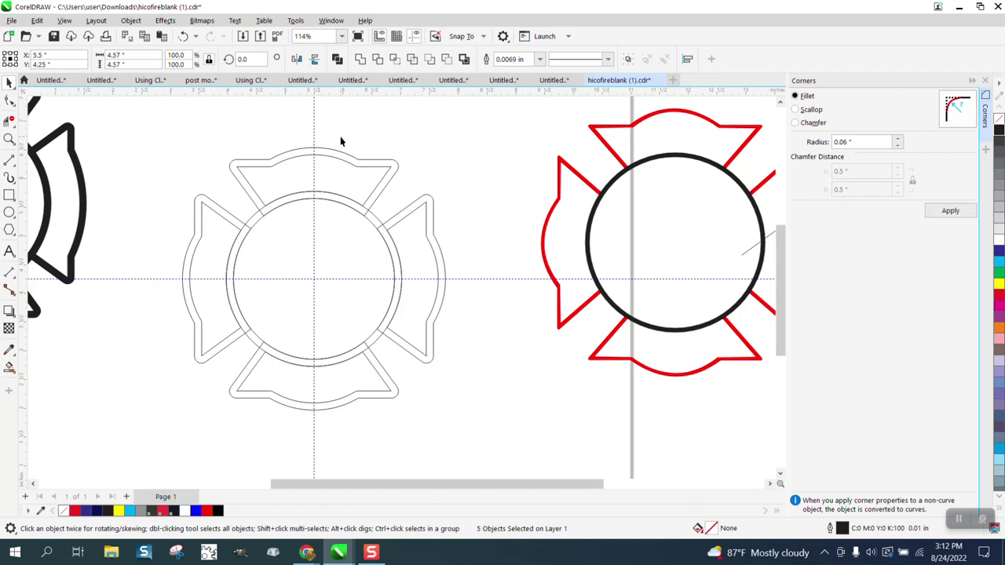
Weld all the cross parts into a single curve
drag(342, 155, 353, 174)
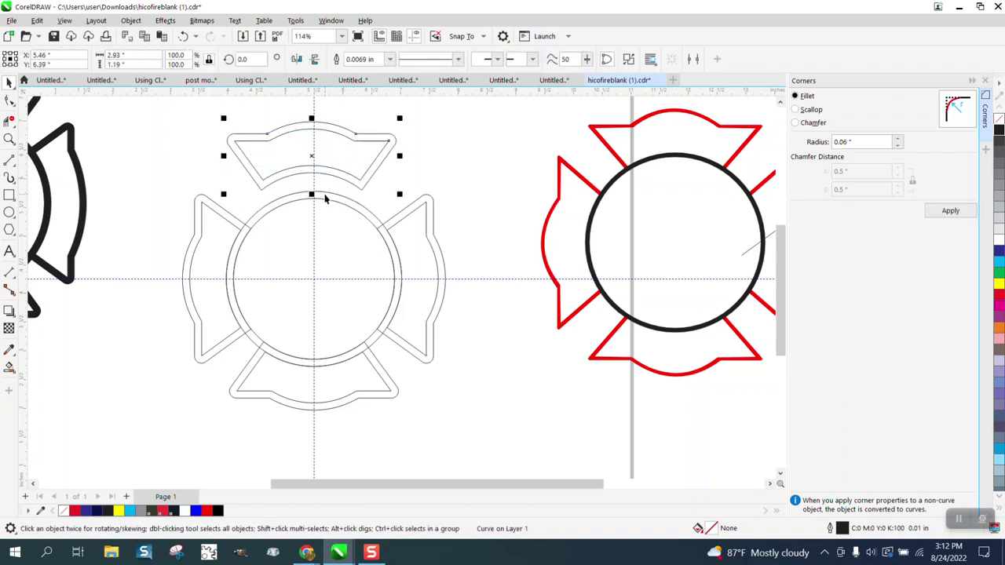
click(186, 37)
drag(154, 121, 484, 418)
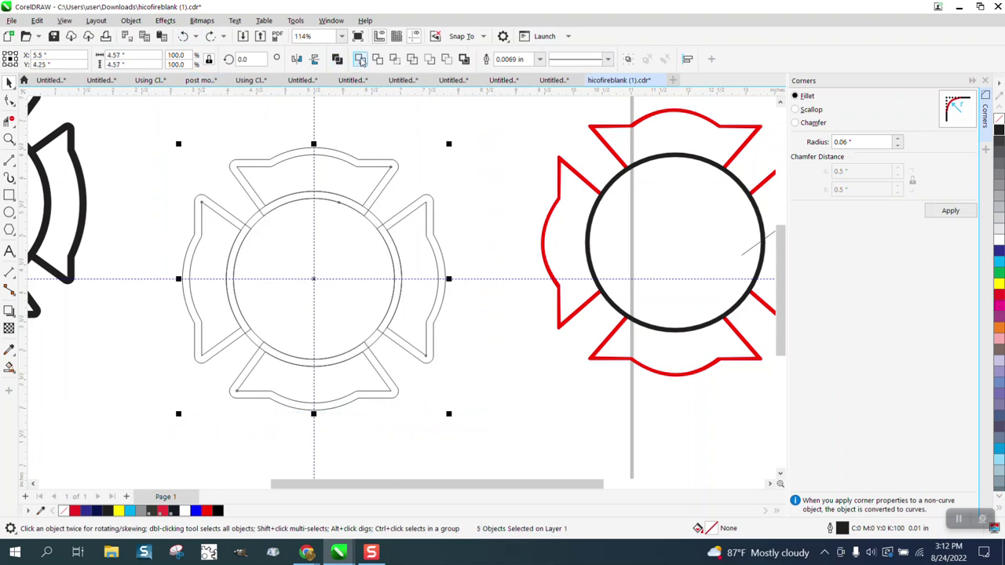
click(361, 60)
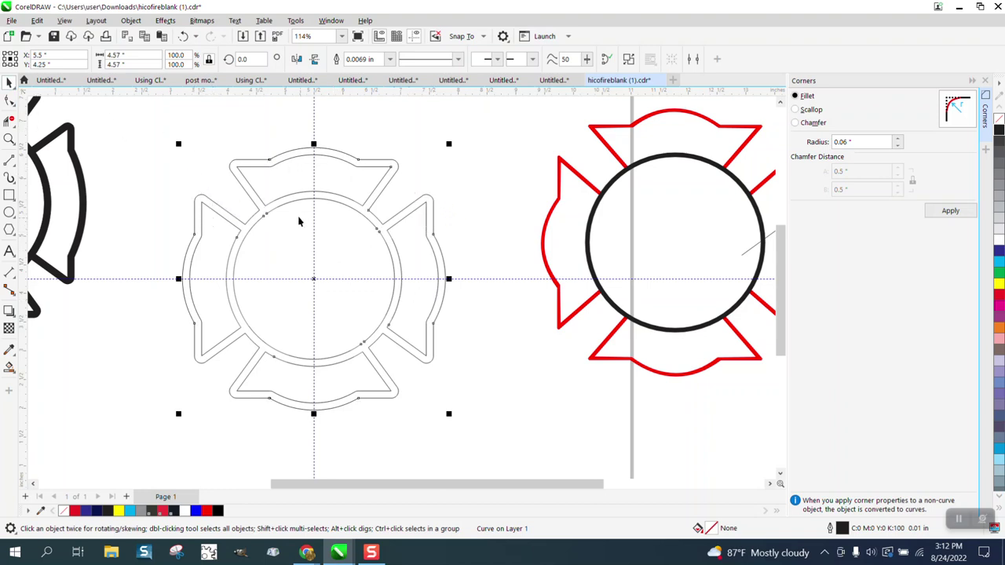
click(9, 139)
drag(235, 188, 317, 233)
Undo the weld of the cross parts
scroll(314, 224, down, 3)
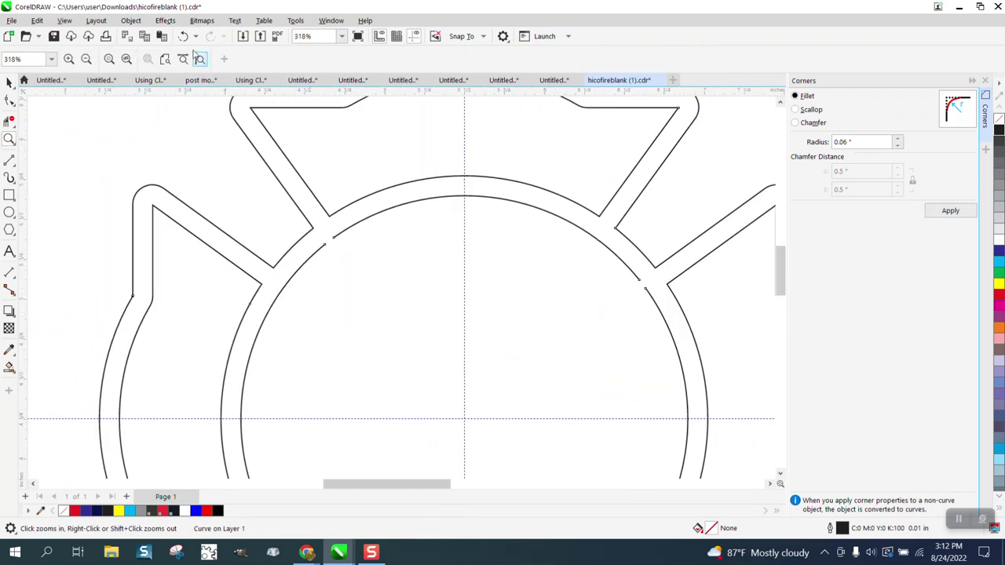
click(186, 38)
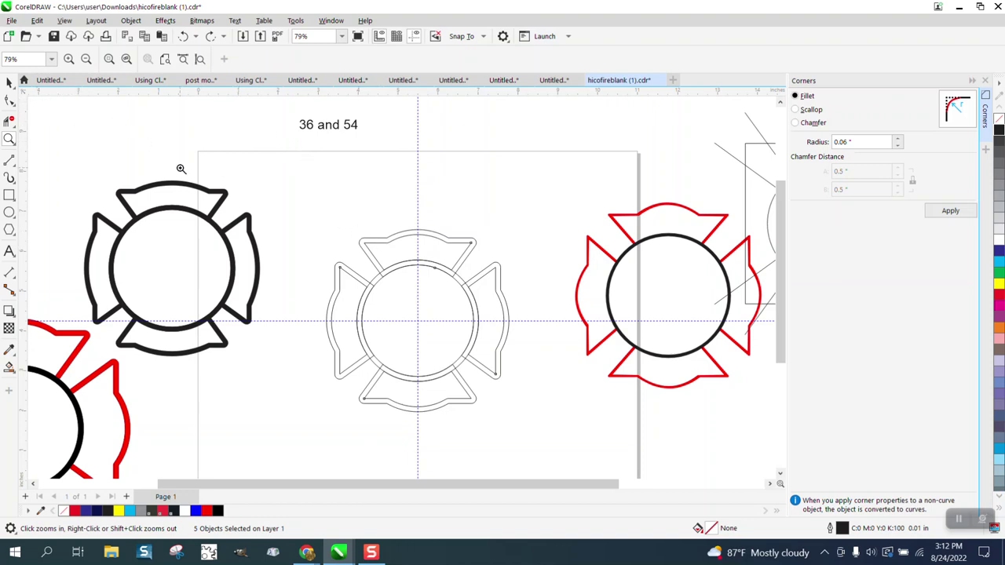
drag(334, 239, 471, 321)
Trim the short segments crossing the ring band at the upper-left and upper-right arms
click(10, 120)
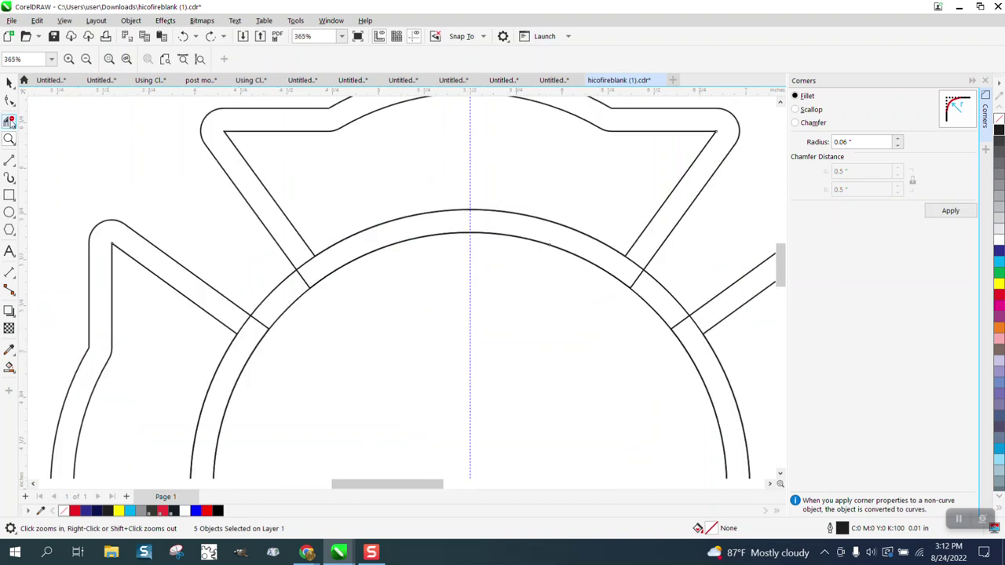
click(305, 276)
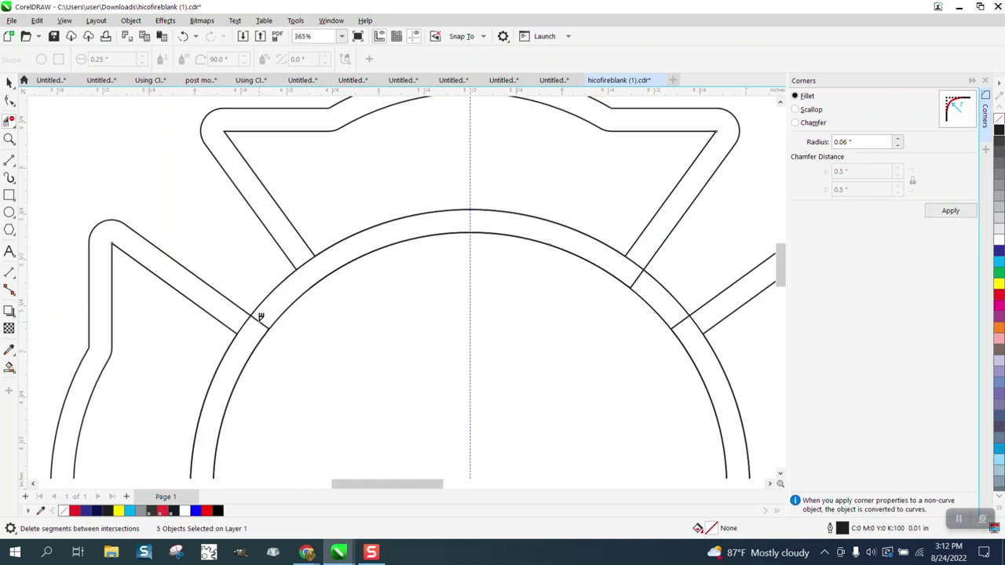
scroll(258, 192, down, 1)
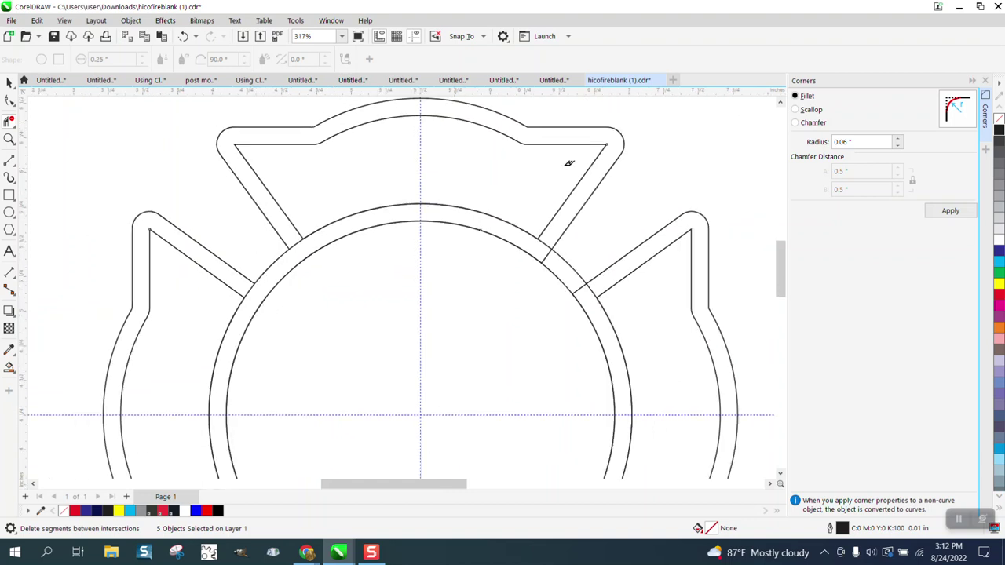
click(550, 249)
scroll(586, 285, down, 2)
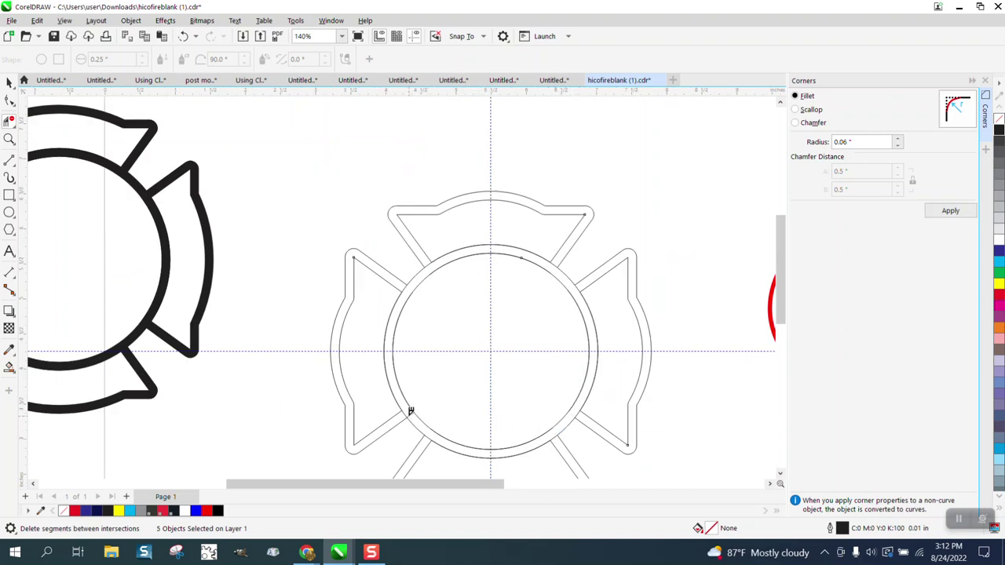
Use Smart Fill to fill the ring between the two circles black, then pick red as the fill colour
click(10, 368)
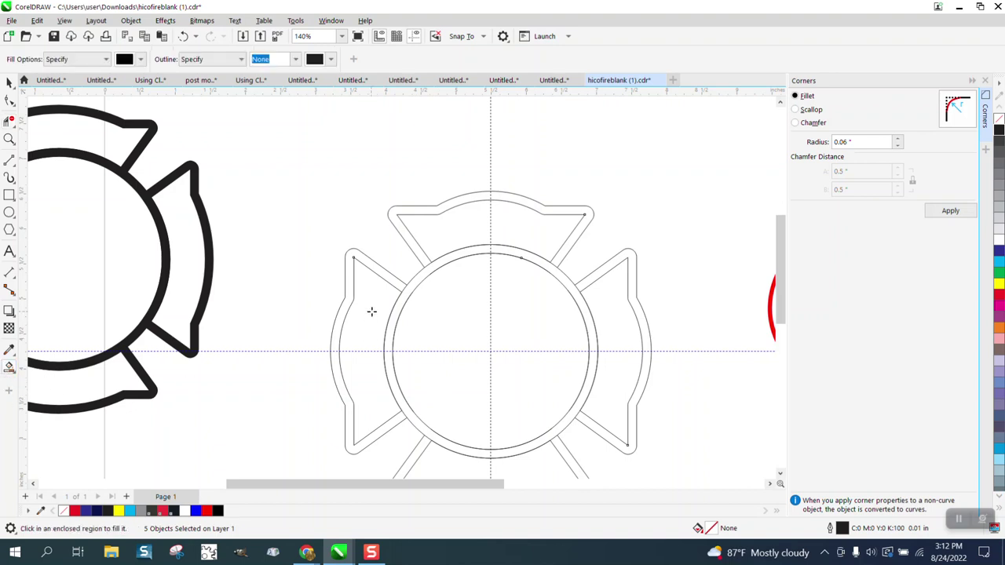
click(437, 267)
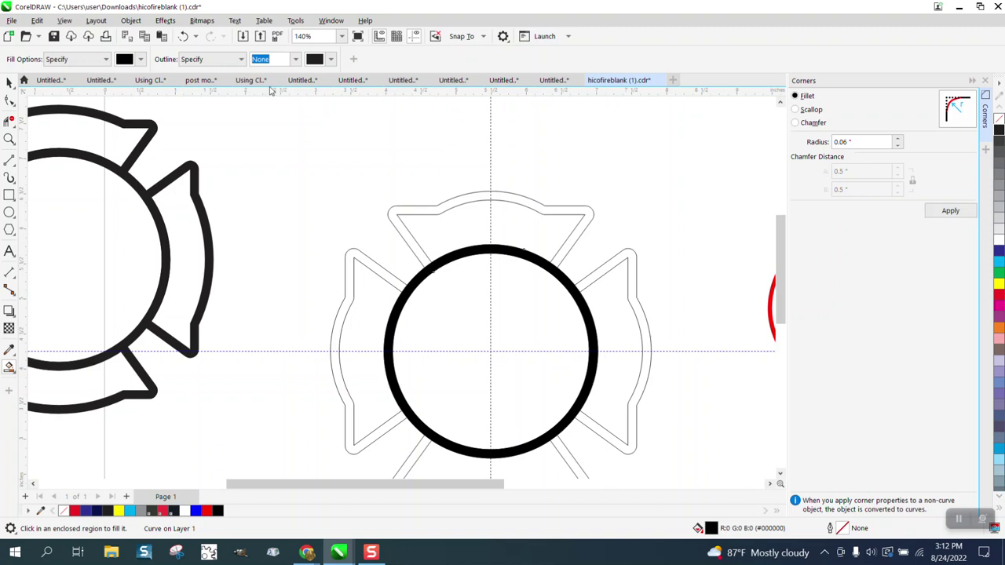
click(141, 59)
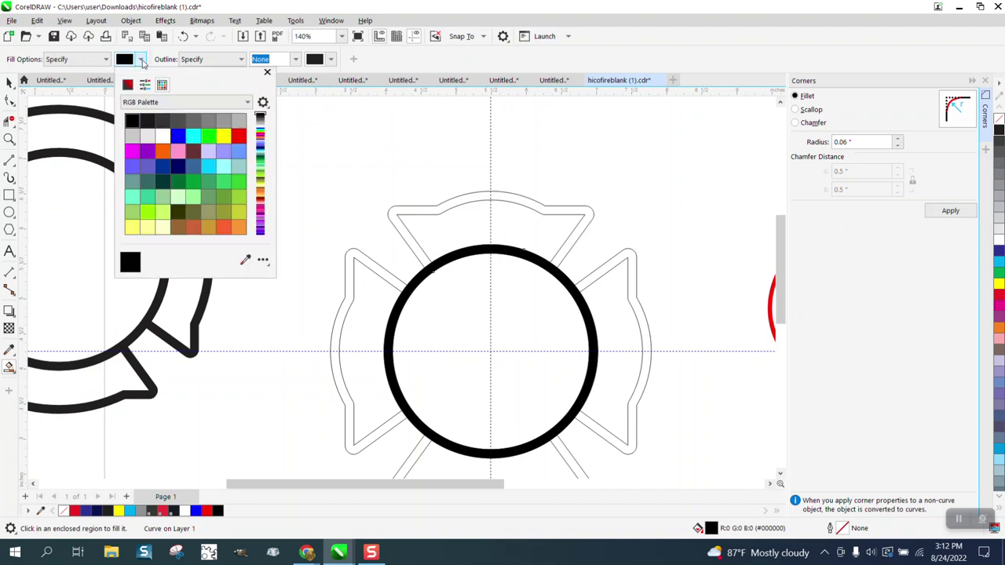
click(239, 136)
click(390, 219)
Fill the top, left, right and bottom arms of the cross red
click(391, 219)
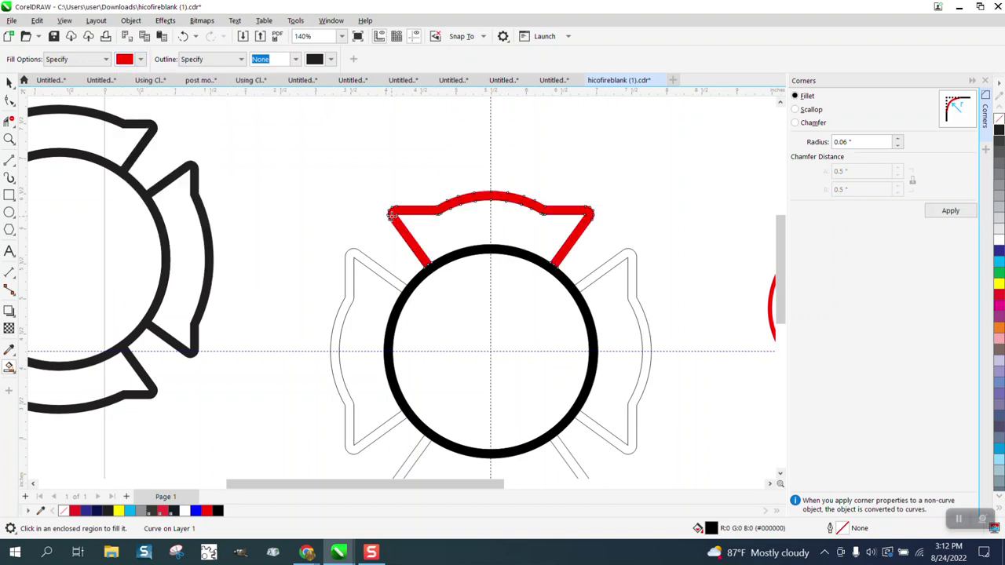
click(371, 265)
click(611, 280)
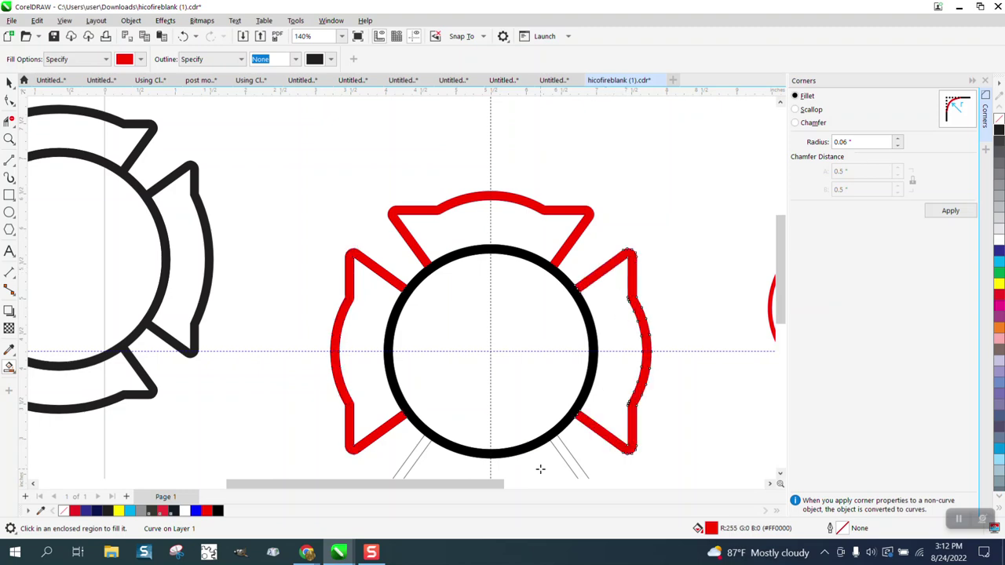
click(563, 454)
scroll(280, 247, down, 3)
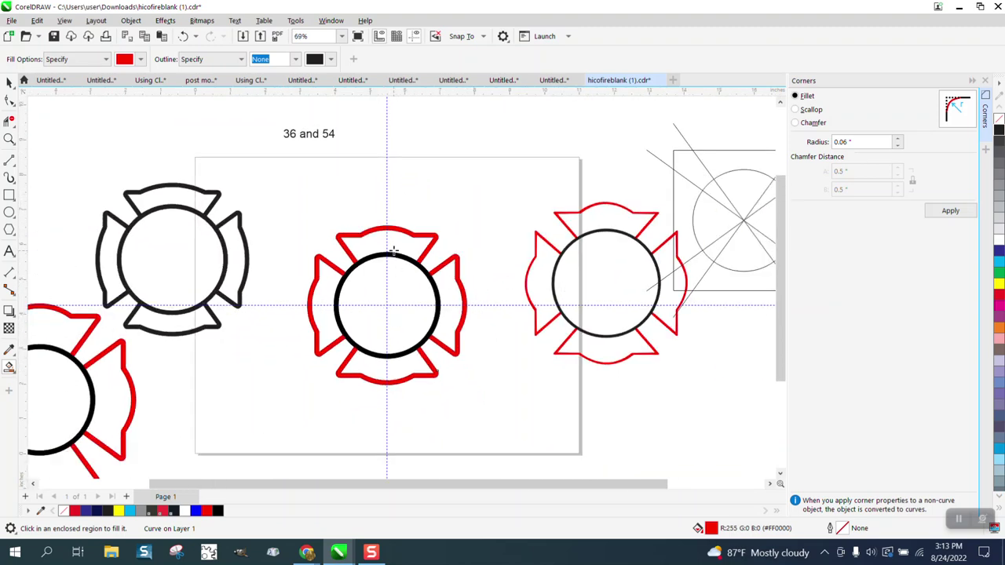
scroll(393, 250, down, 1)
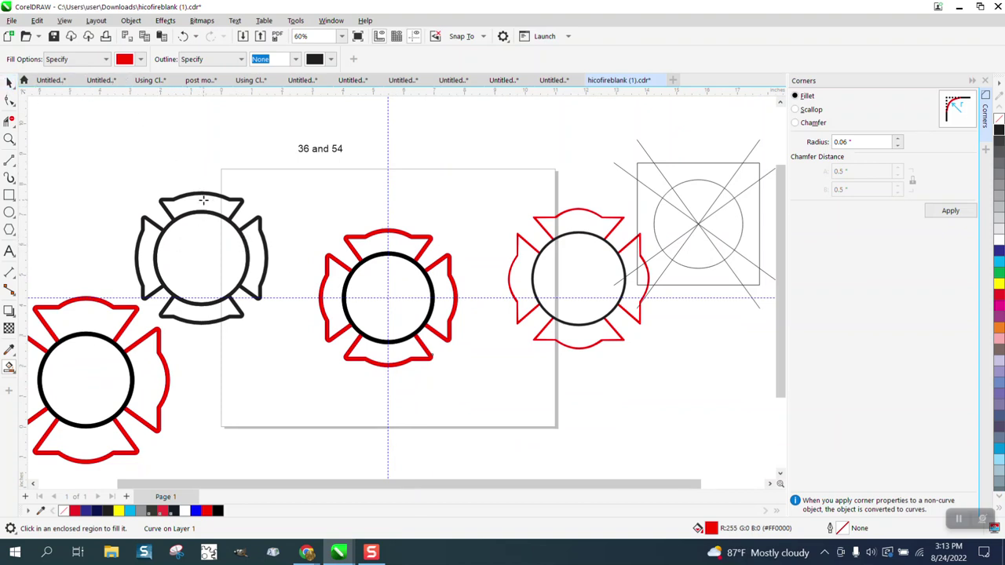
scroll(202, 201, down, 1)
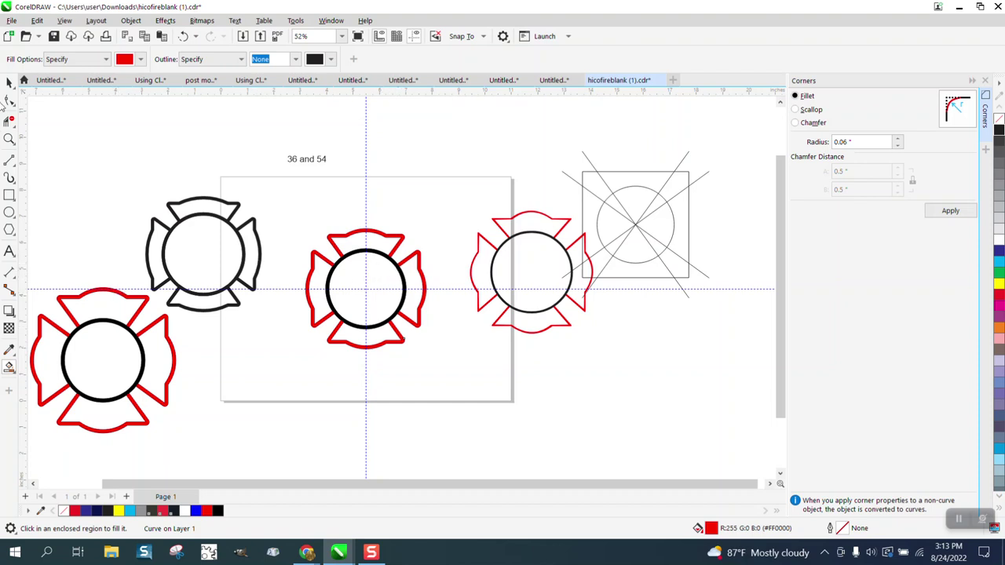
click(10, 138)
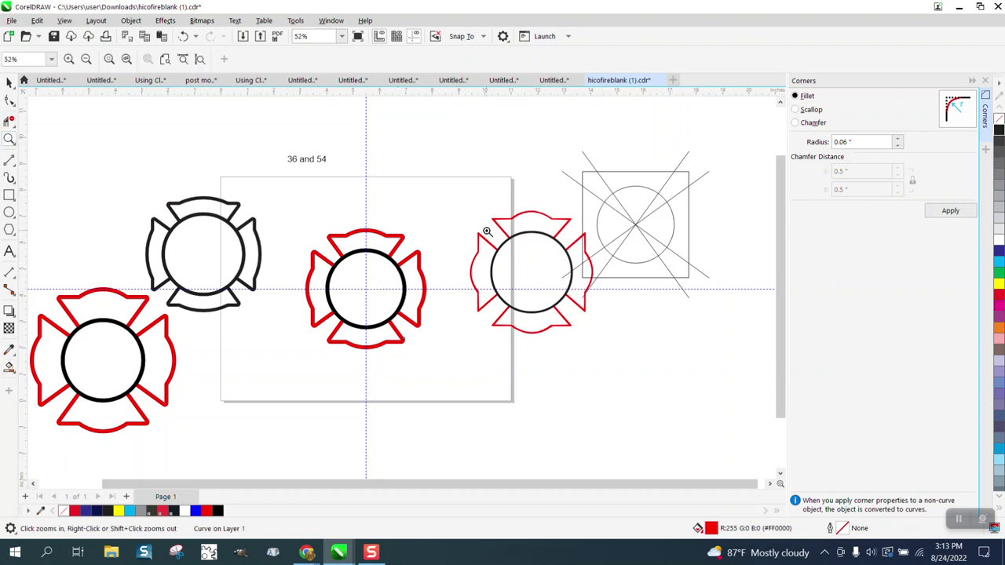
drag(290, 218, 488, 355)
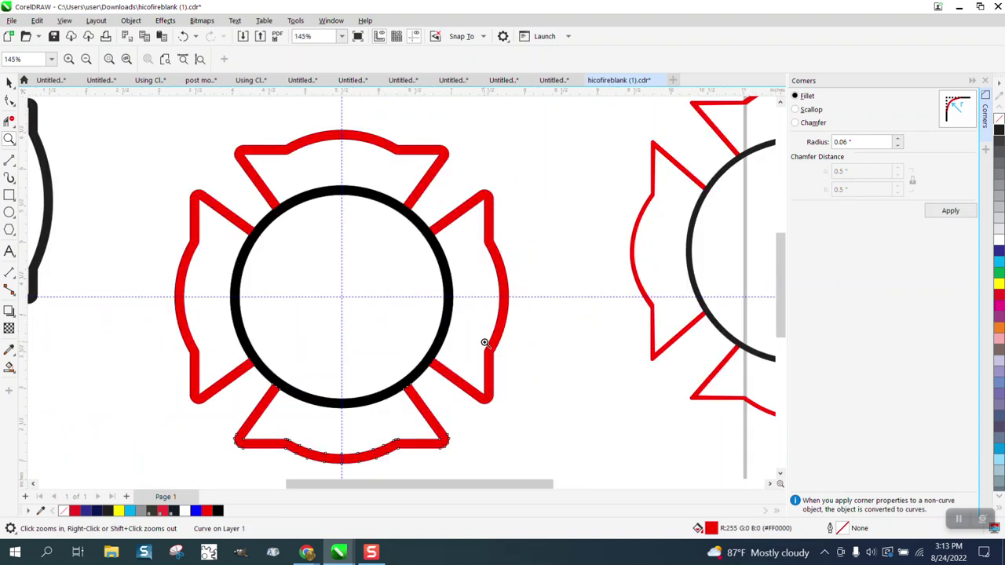
right_click(477, 314)
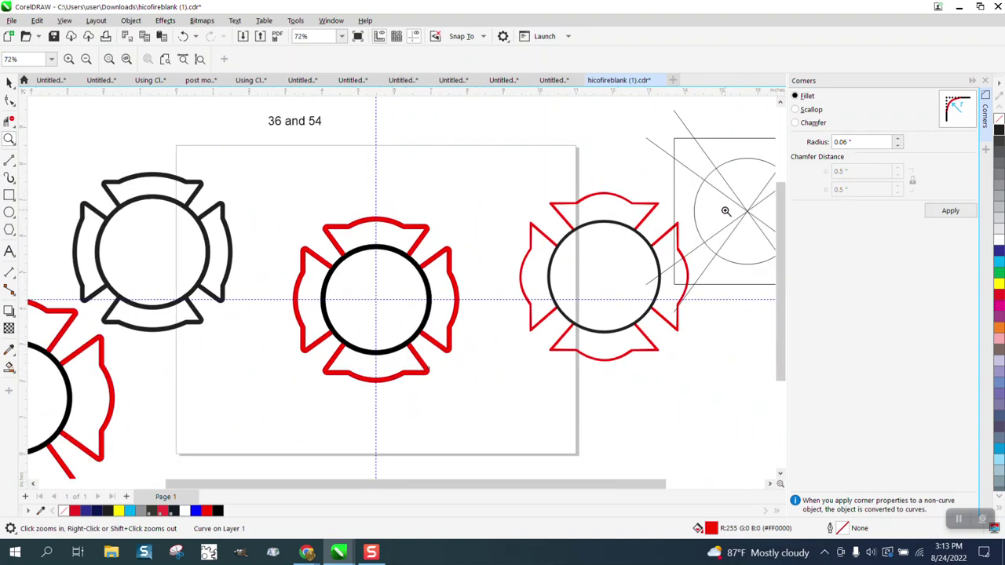